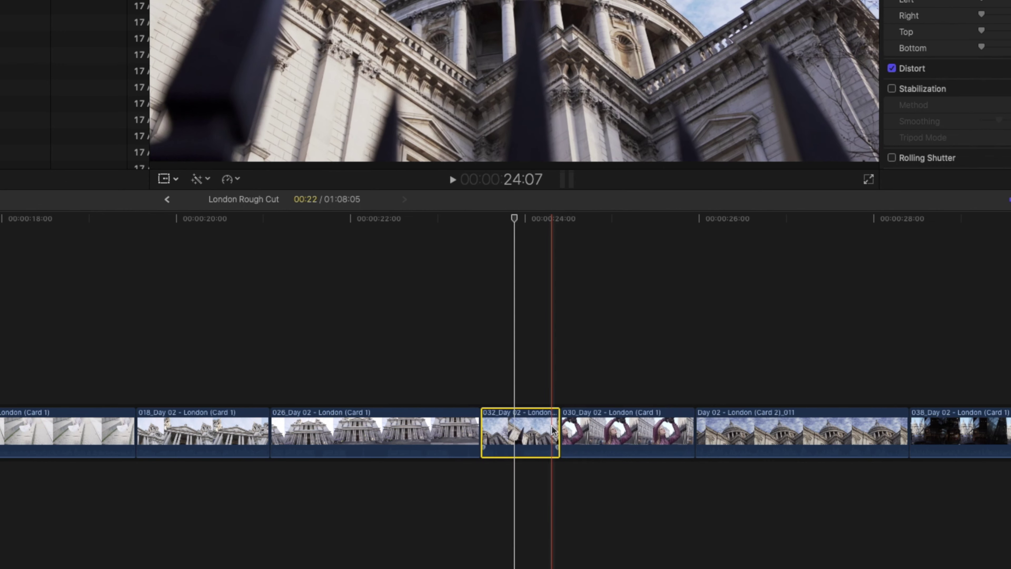
- Shorten clip 032_Day 02 - London in the timeline by moving its end point earlier
drag(551, 427, 538, 428)
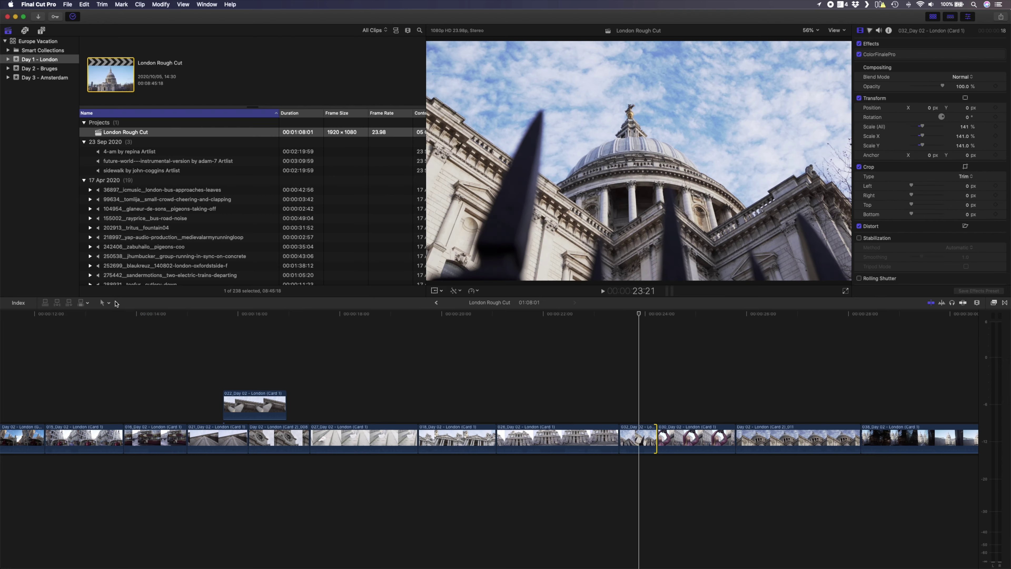
- With the Trim tool, move the end edit point of clip 015_Day 02 - London (Card 1) later
click(108, 303)
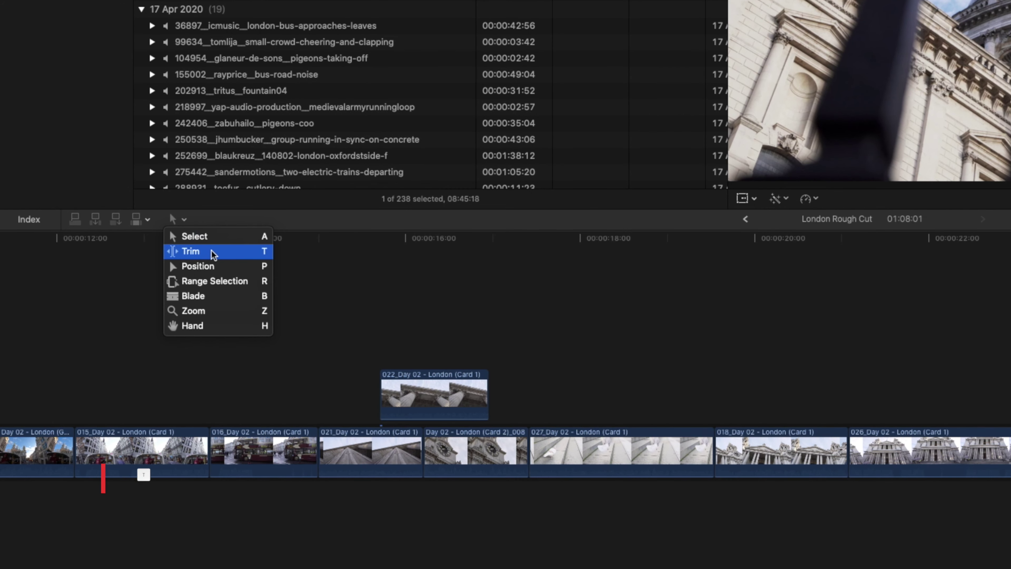
click(212, 251)
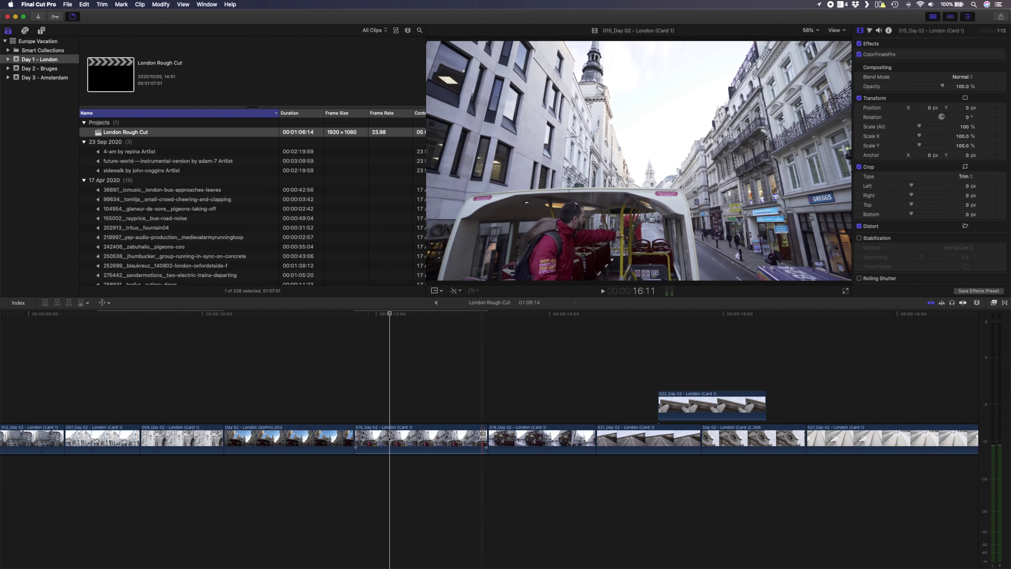
drag(477, 433, 565, 436)
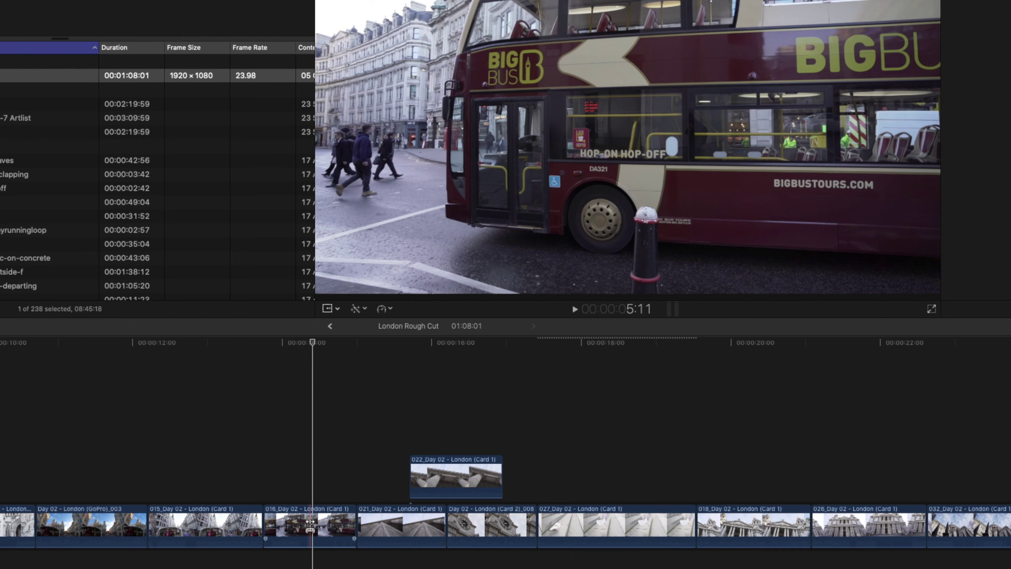
- Slip the footage inside clip 016_Day 02 - London (Card 1) while keeping its place in the timeline
drag(423, 436, 423, 436)
drag(314, 522, 377, 525)
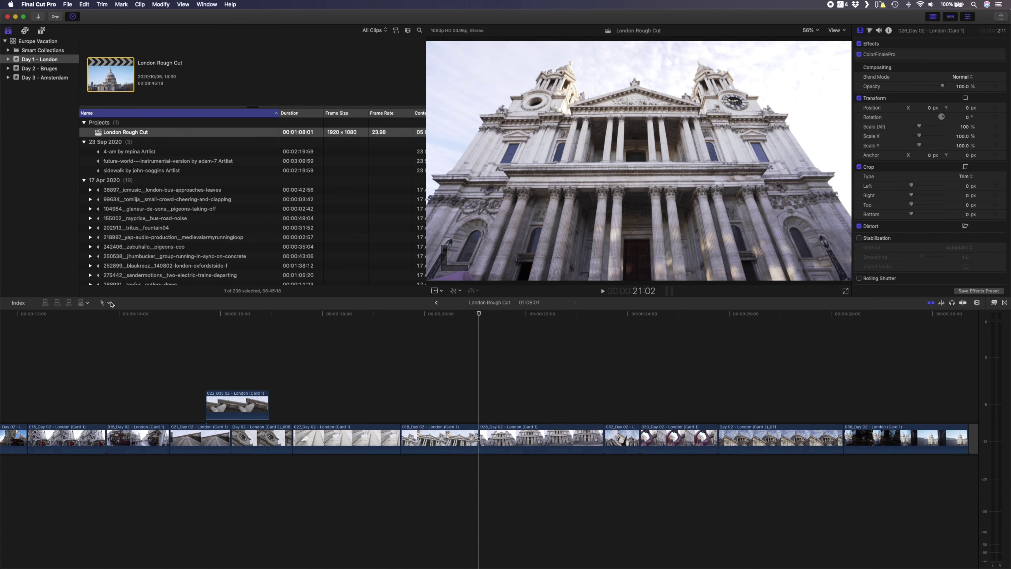
- With the Blade tool, cut clip 026_Day 02 - London (Card 1) into five segments
click(119, 305)
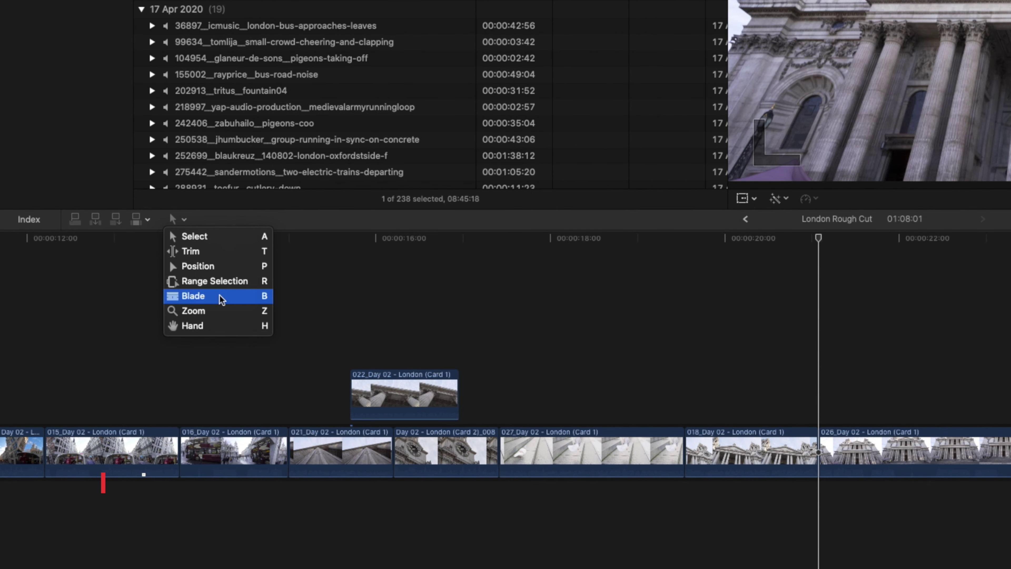
click(220, 295)
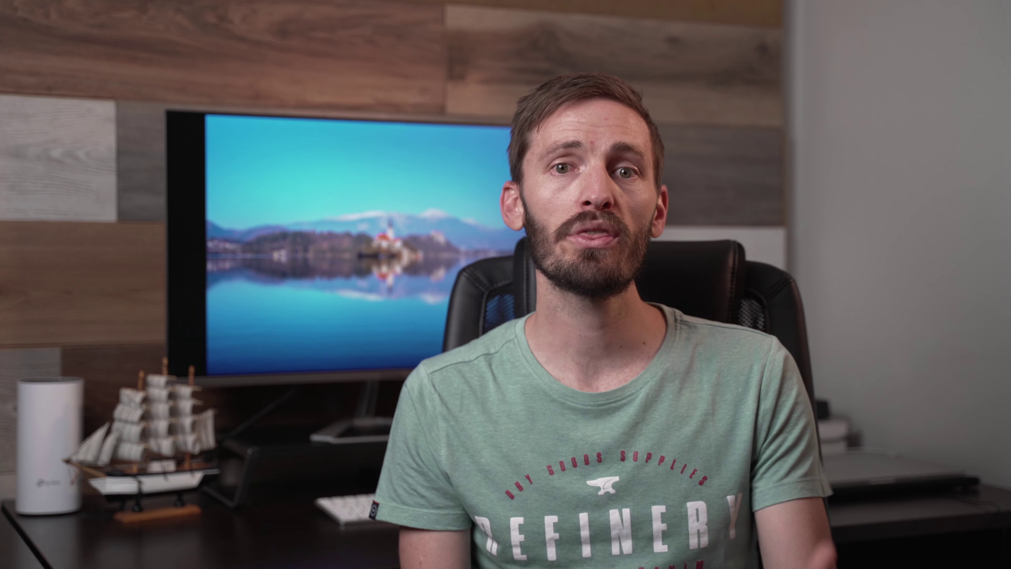
click(428, 434)
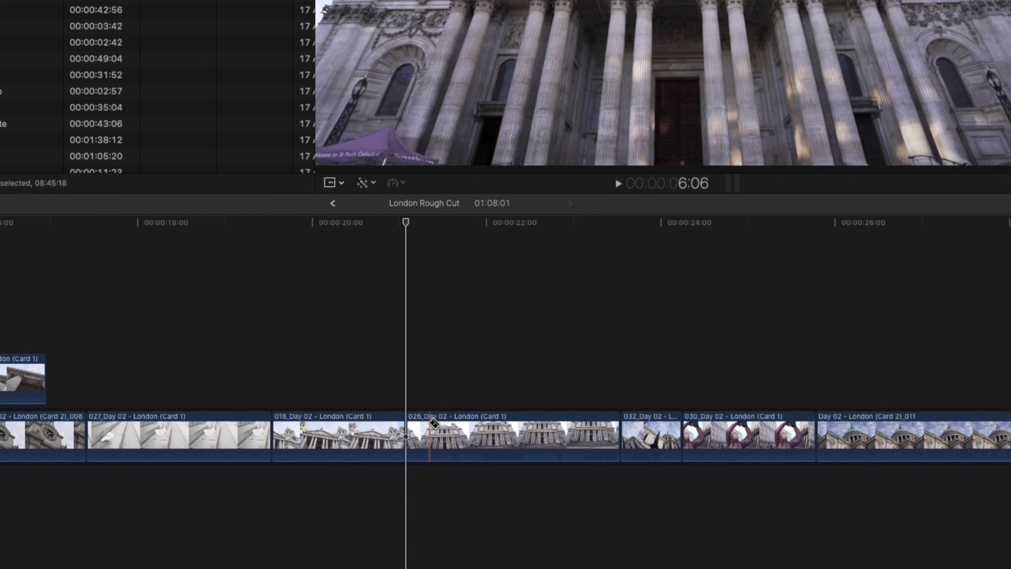
click(461, 434)
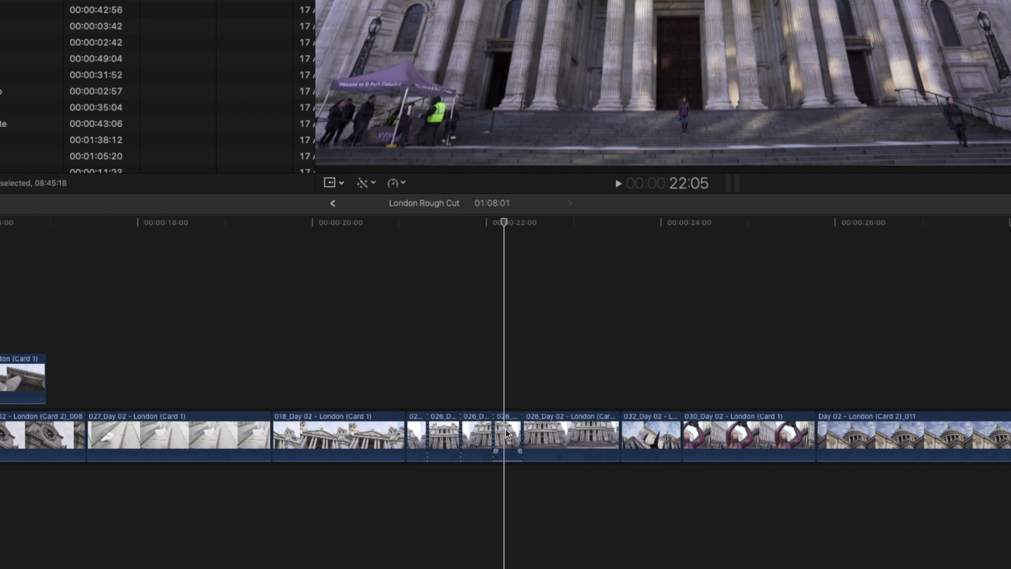
- Delete the fourth segment and another short early segment of the cut-up clip 026
click(507, 434)
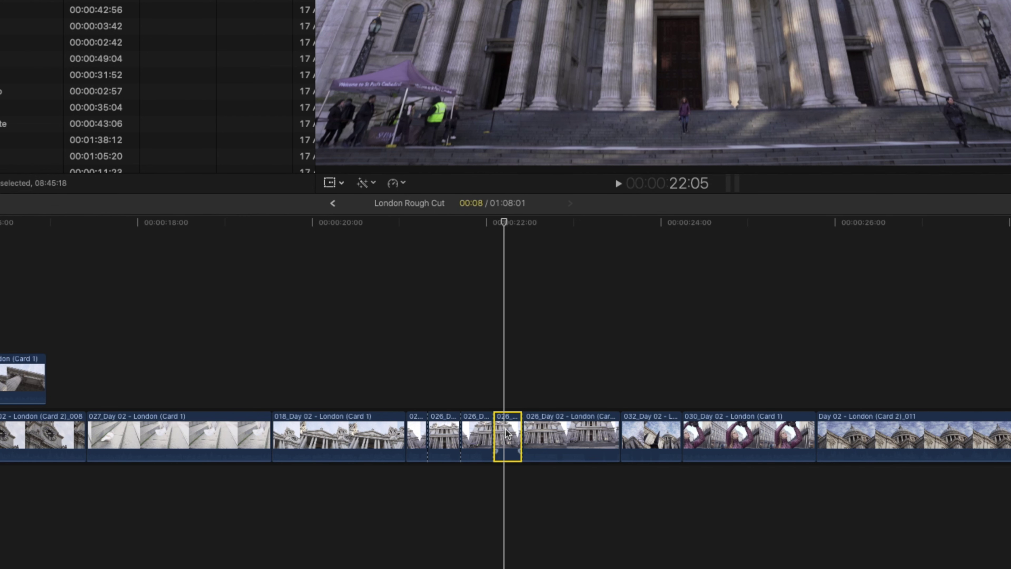
key(Delete)
click(449, 433)
key(Delete)
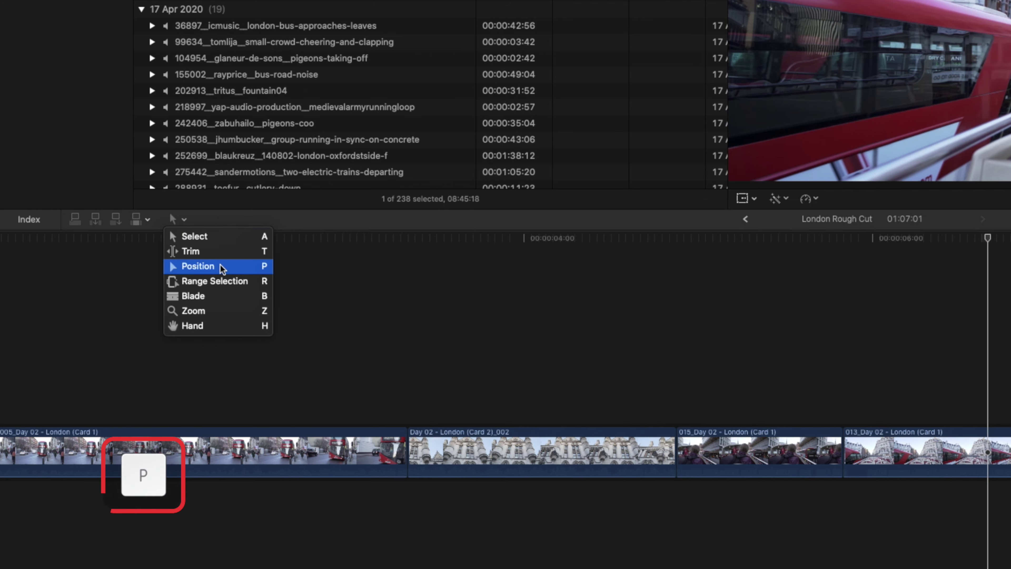
- With the Position tool, move clip 013_Day 02 - London (Card 1) earlier, overwriting part of clip 015 and leaving a gap behind it
click(220, 265)
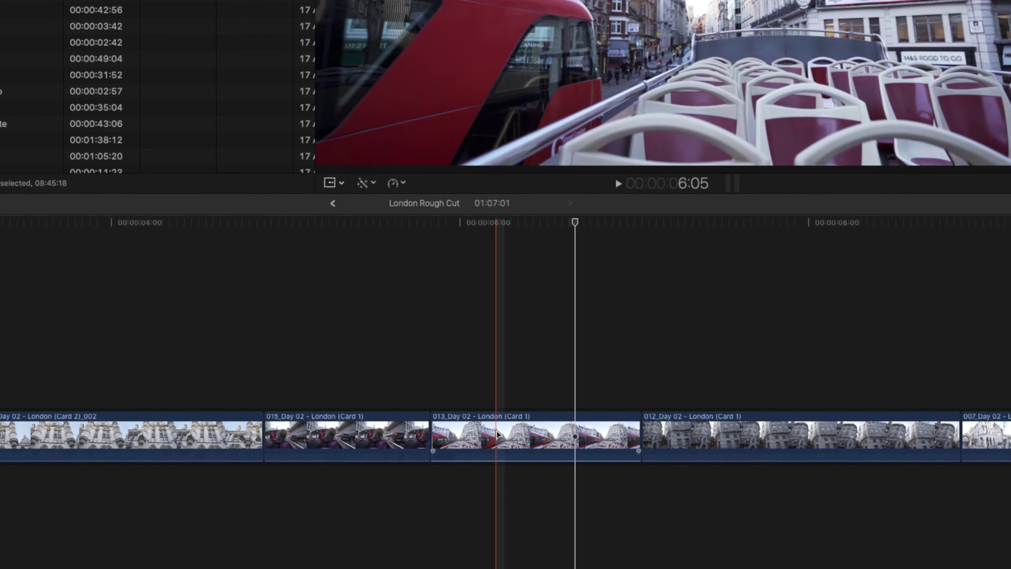
drag(536, 437, 421, 436)
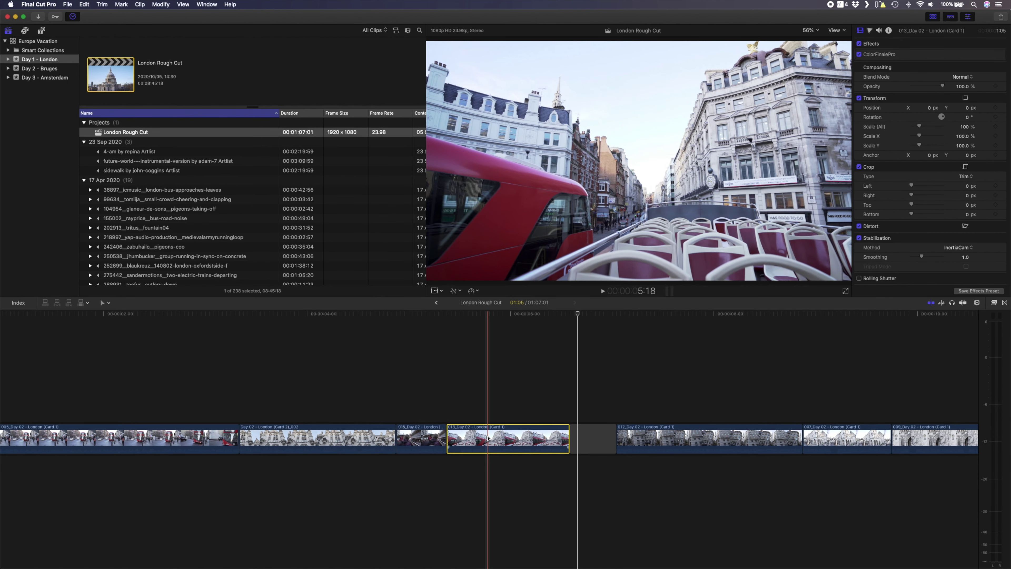
- Range-select the part of the a-text-away music beneath clip Day 01 - London (Card 1)_018 and lower its volume to about -31 dB
click(109, 303)
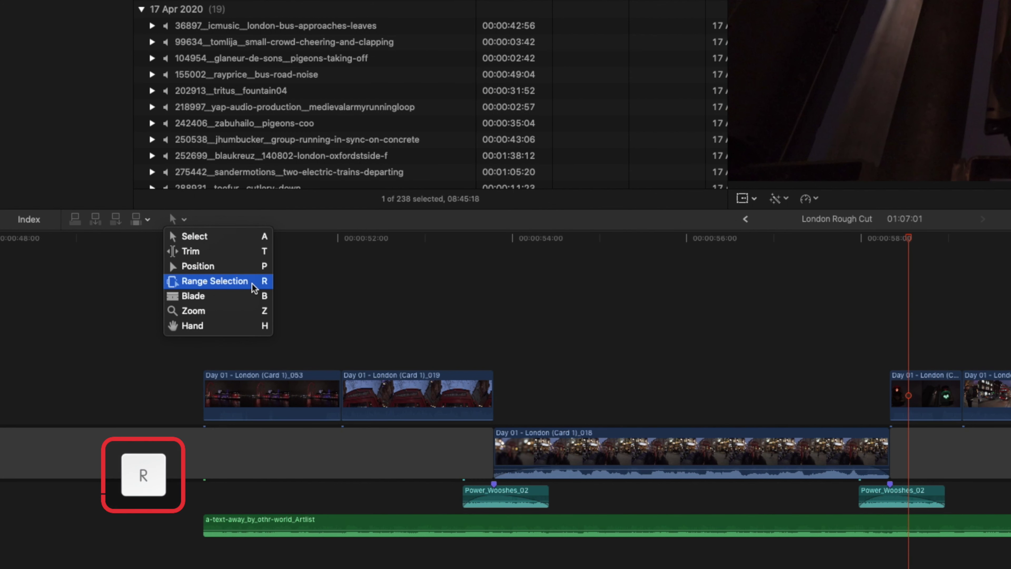
click(252, 284)
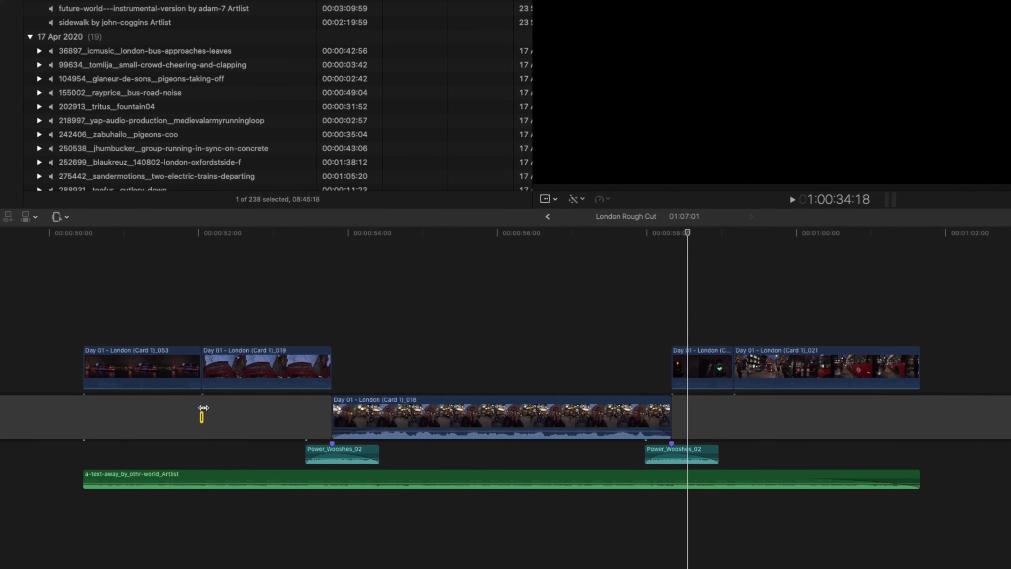
drag(314, 412, 729, 411)
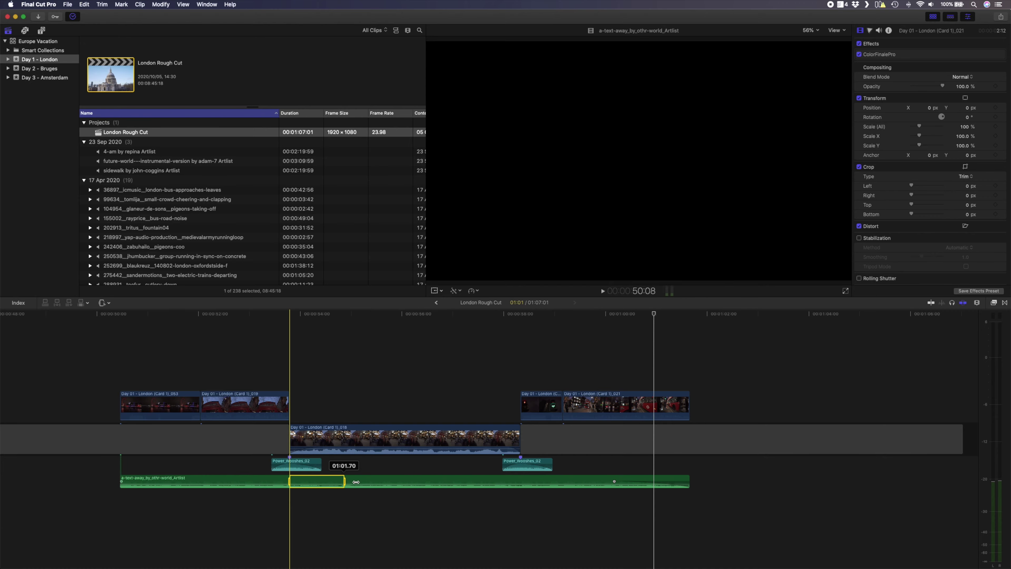
drag(356, 482, 459, 482)
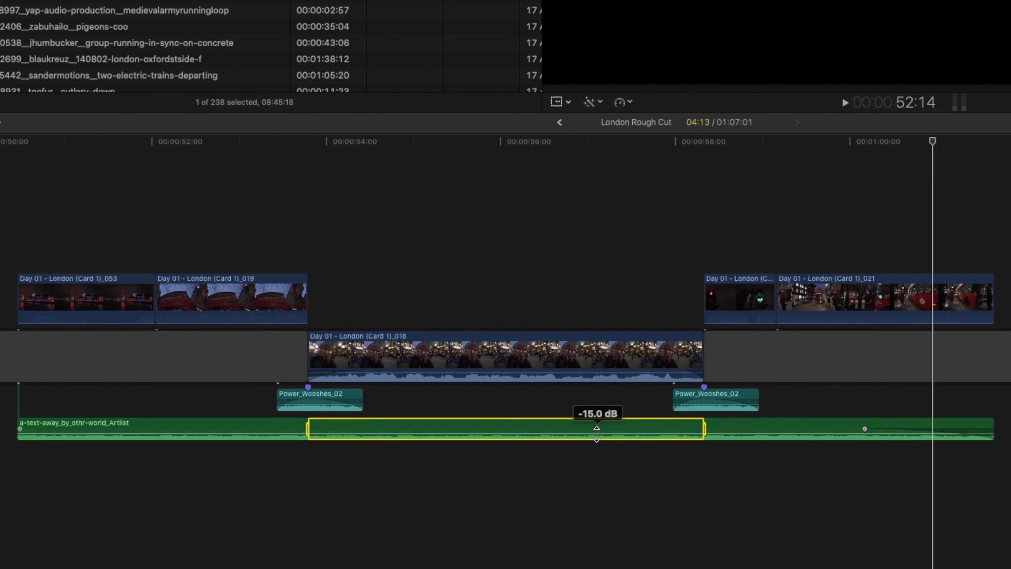
drag(596, 428, 597, 436)
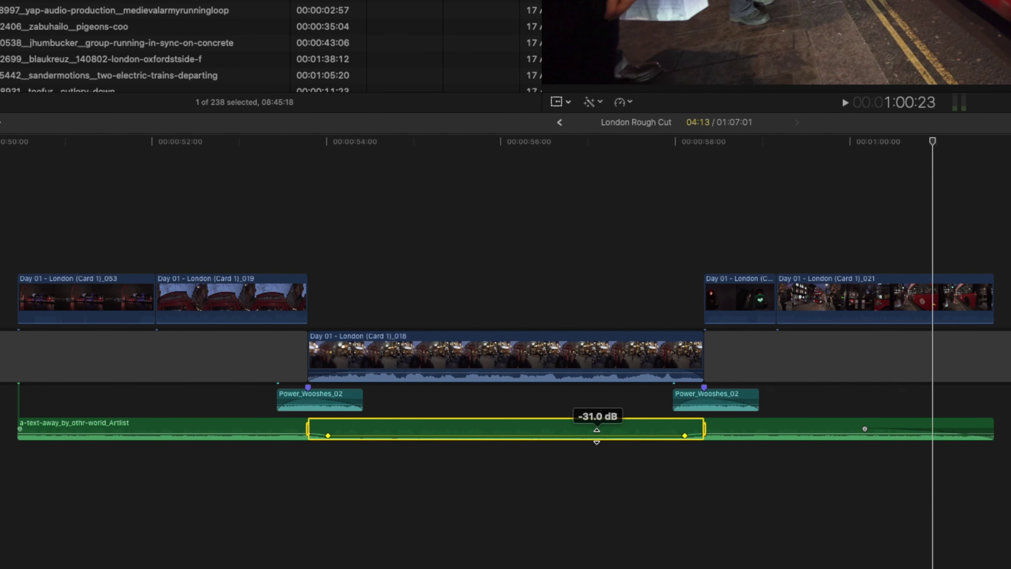
click(597, 453)
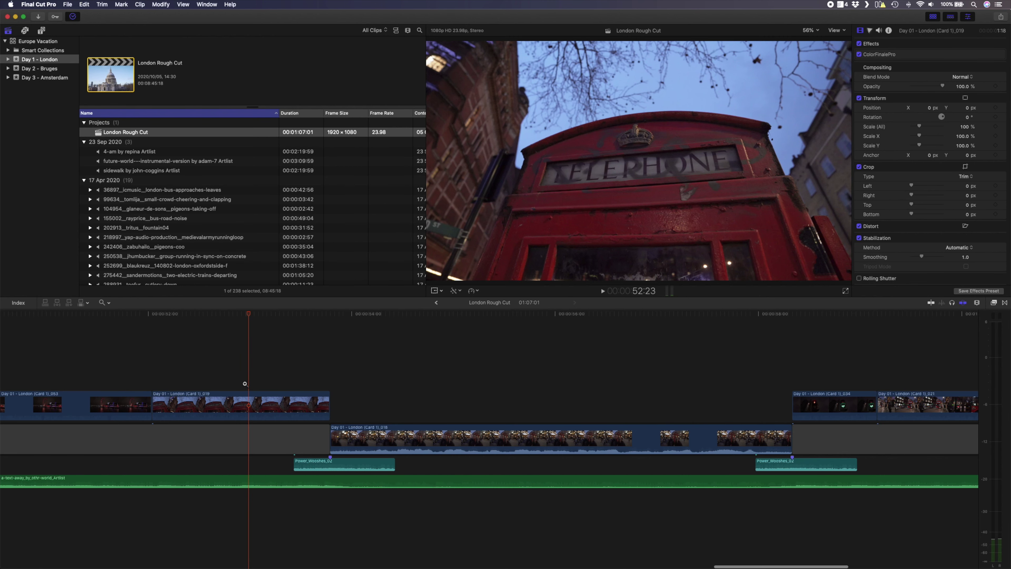
- With the Zoom tool, zoom in on clip Day 01 - London (Card 1)_019, zoom back out, and magnify the area around clip _018
click(245, 384)
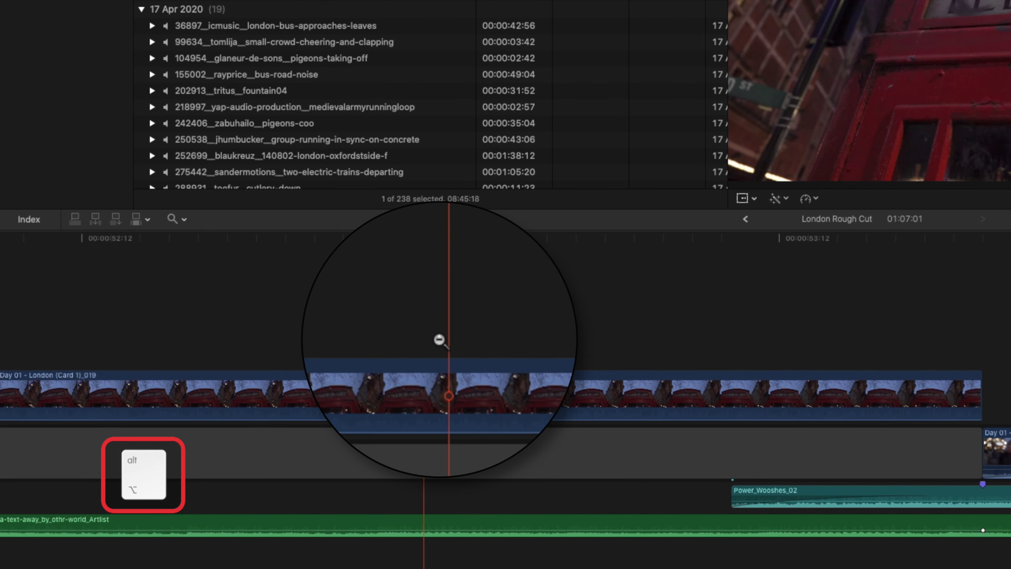
alt+click(419, 356)
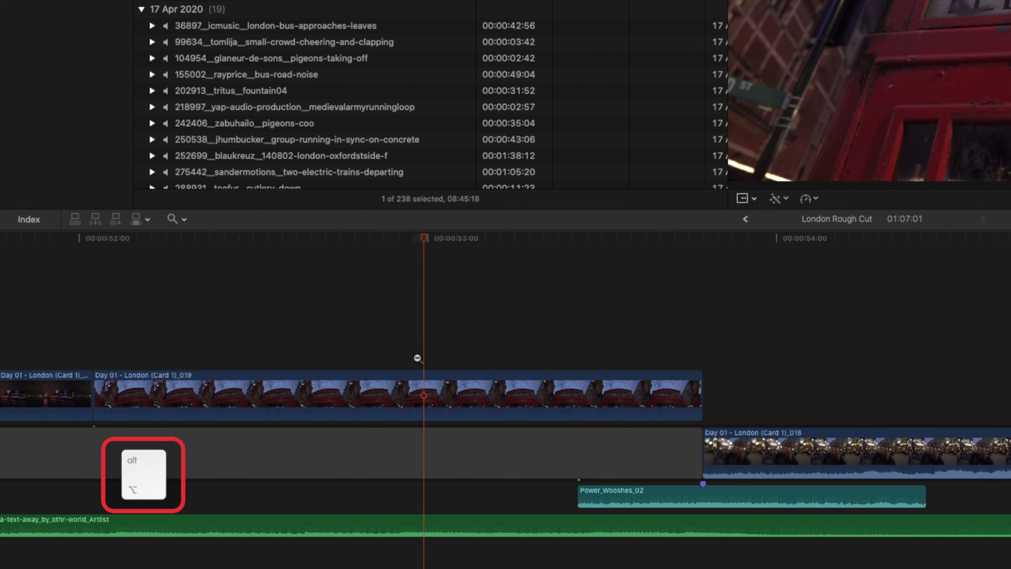
alt+click(418, 355)
alt+click(419, 356)
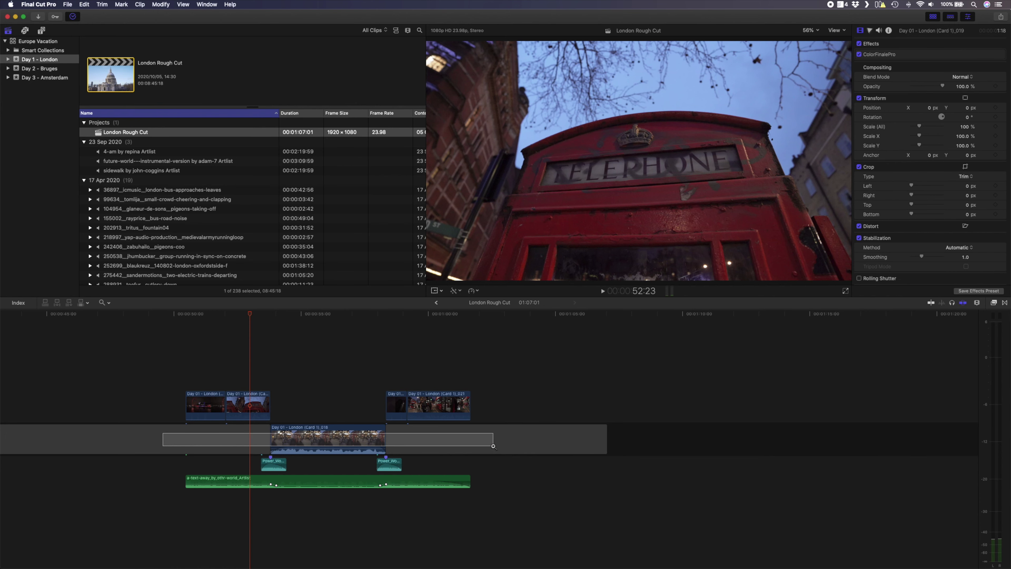
drag(494, 446, 493, 446)
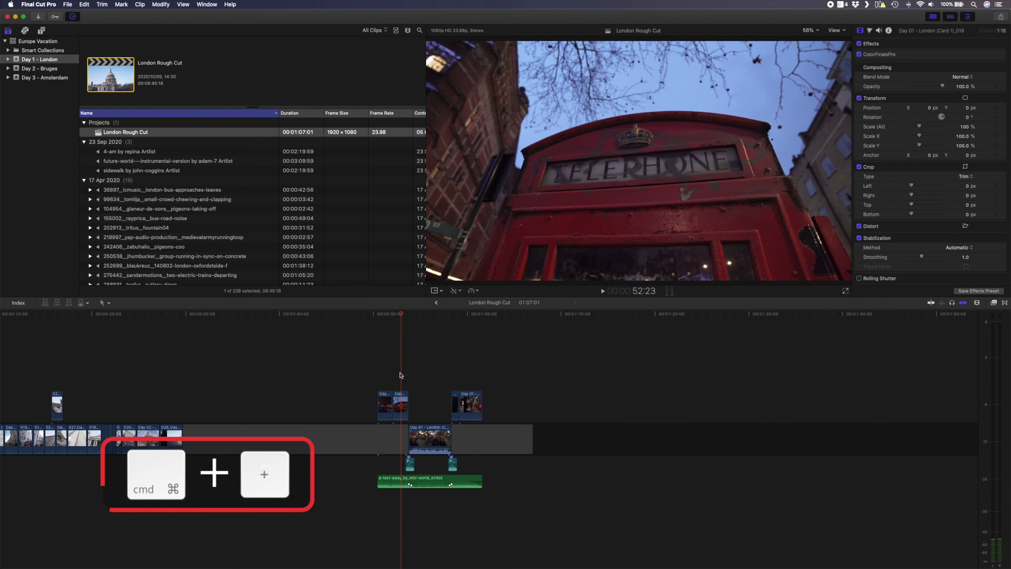
- Zoom the timeline in around the telephone box clip, zoom back out, and fit the whole project in the timeline
key(super+equal)
key(super+equal)
key(super+equal)
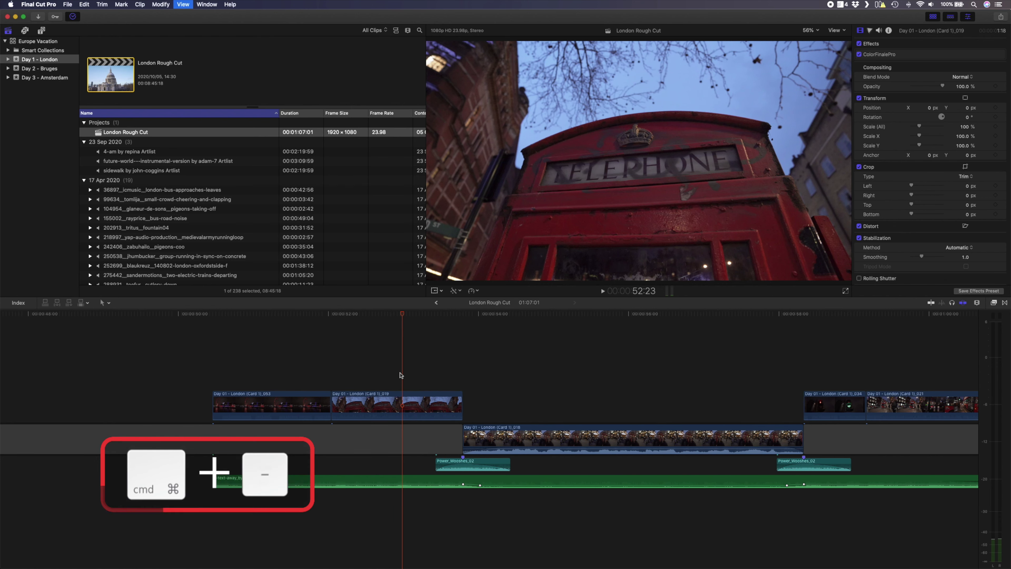
key(super+minus)
key(super+minus)
key(super+minus)
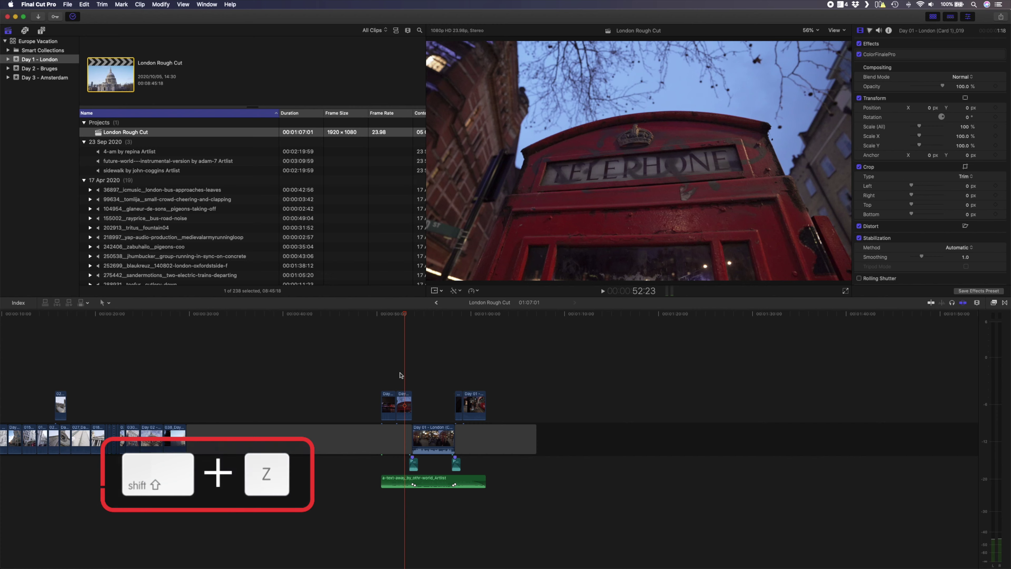
key(shift+z)
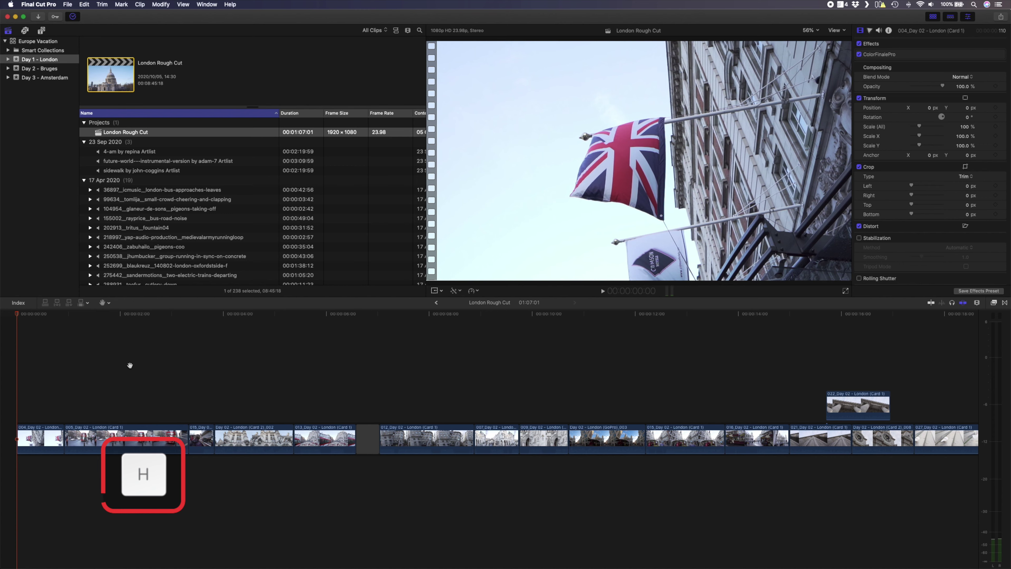
- Pan the timeline with the Hand tool from the project's start toward the later clips
drag(172, 369, 82, 361)
drag(281, 391, 176, 379)
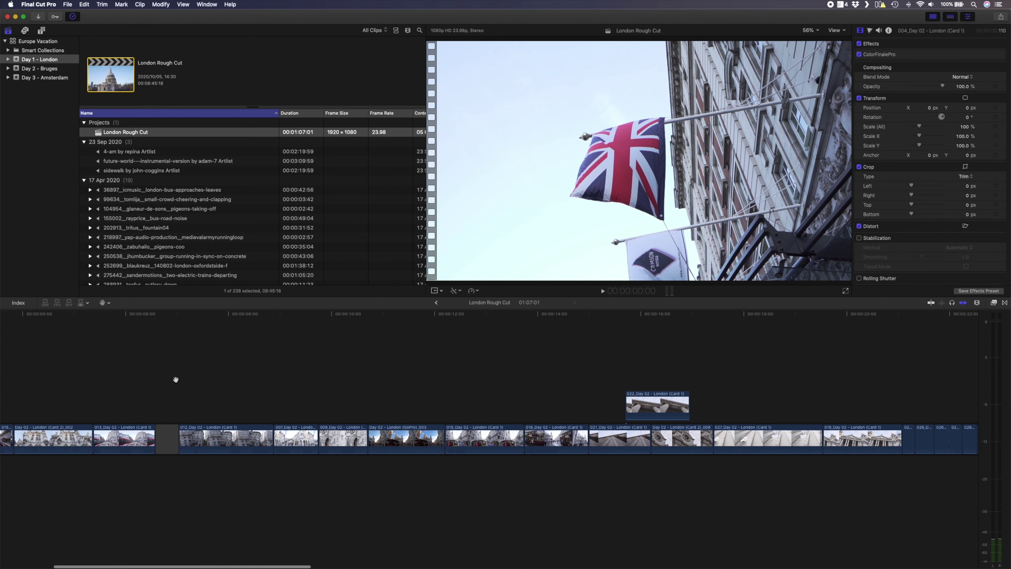
drag(345, 391, 221, 384)
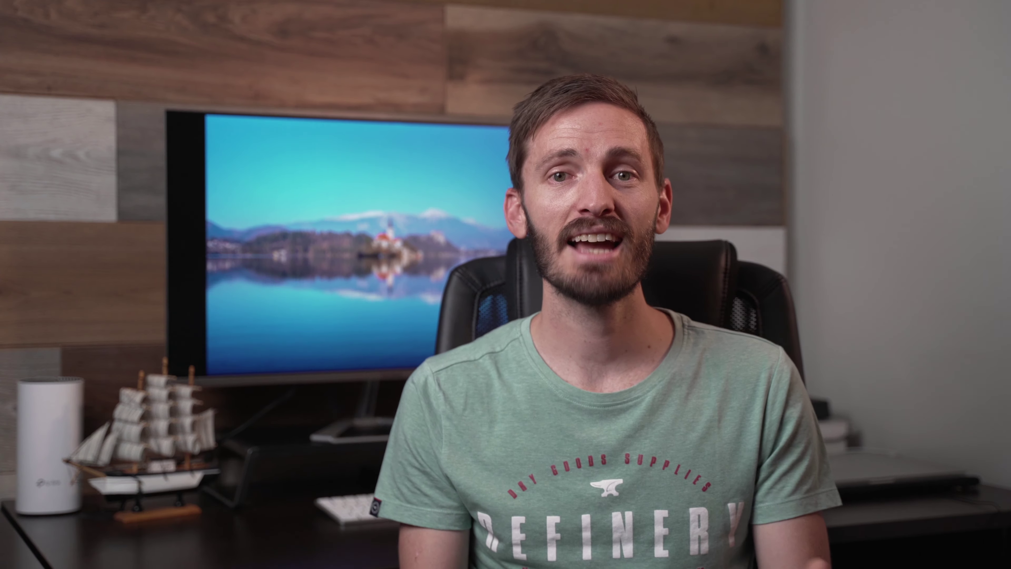
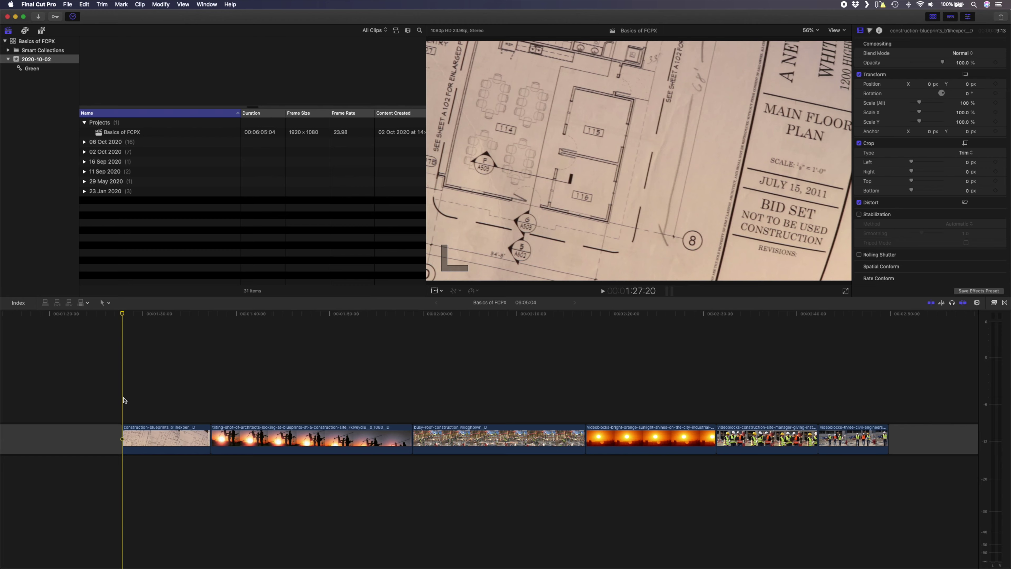
- Lower the opacity of the construction-blueprints clip at the start of the clip sequence
click(126, 438)
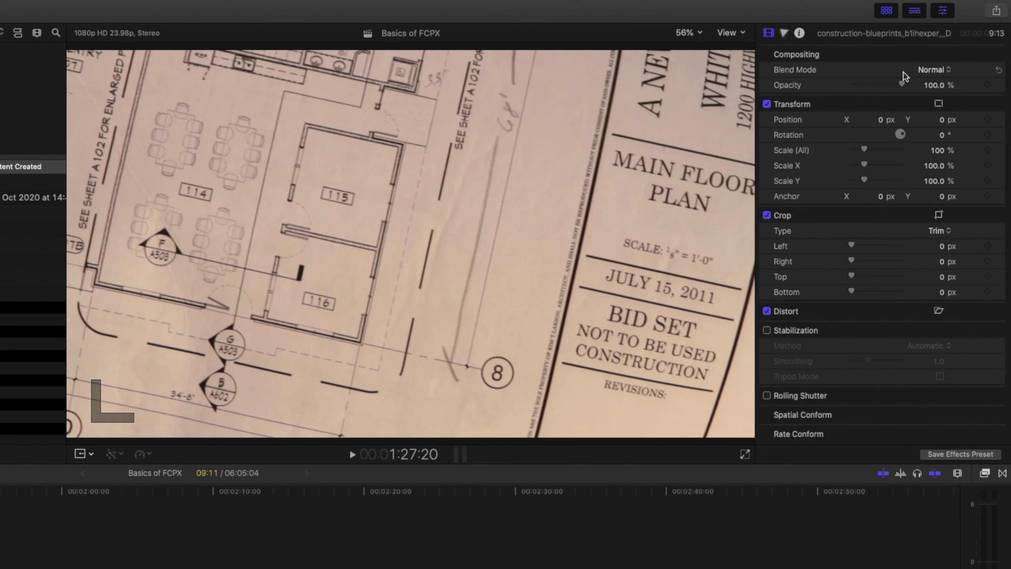
drag(909, 81, 869, 82)
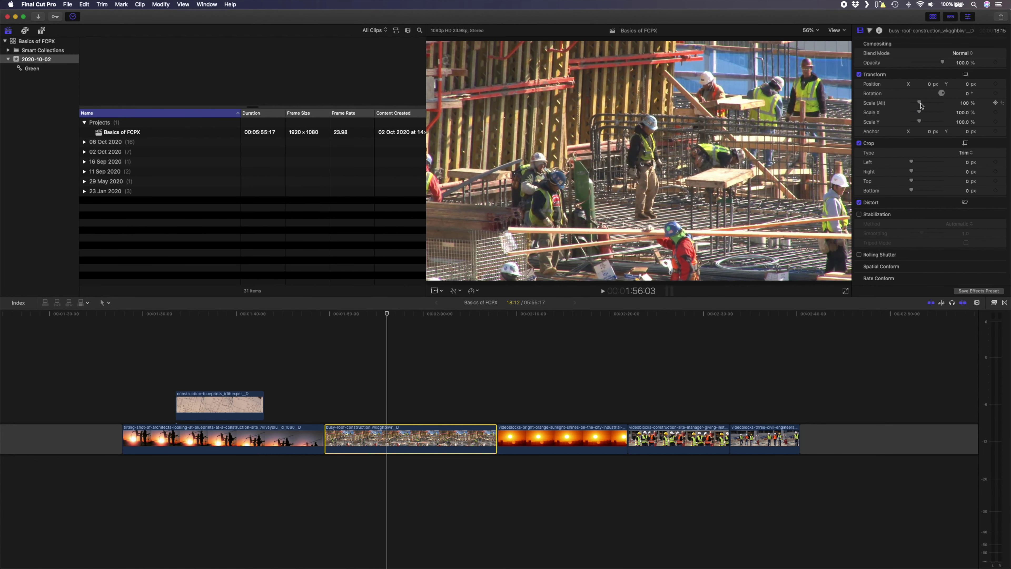
- Scale the busy-roof-construction clip up to 114%
drag(920, 102, 923, 104)
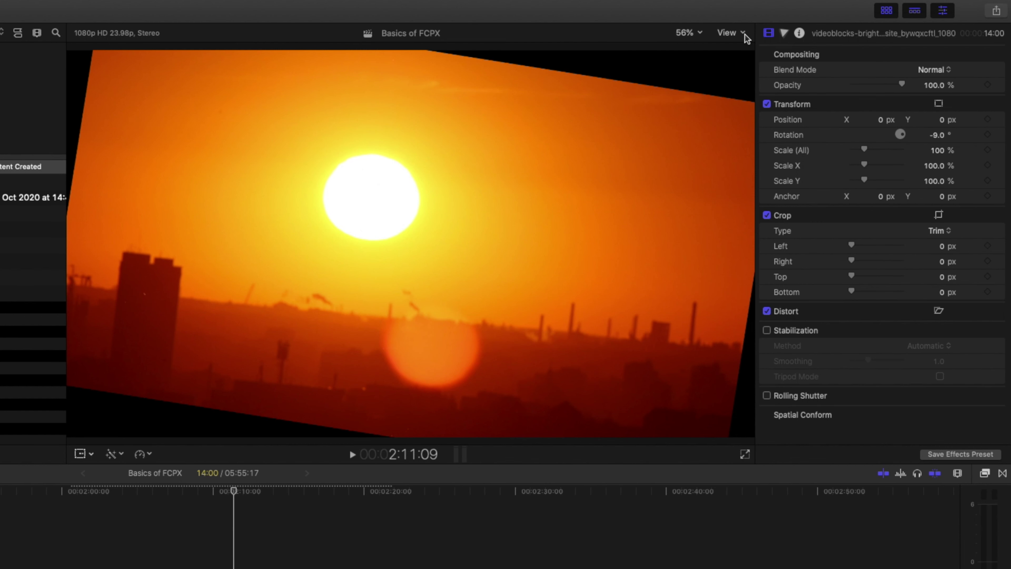
- Show the horizon overlay in the viewer and set the tilted sunset clip's rotation to about -3° to level it
click(844, 30)
click(789, 268)
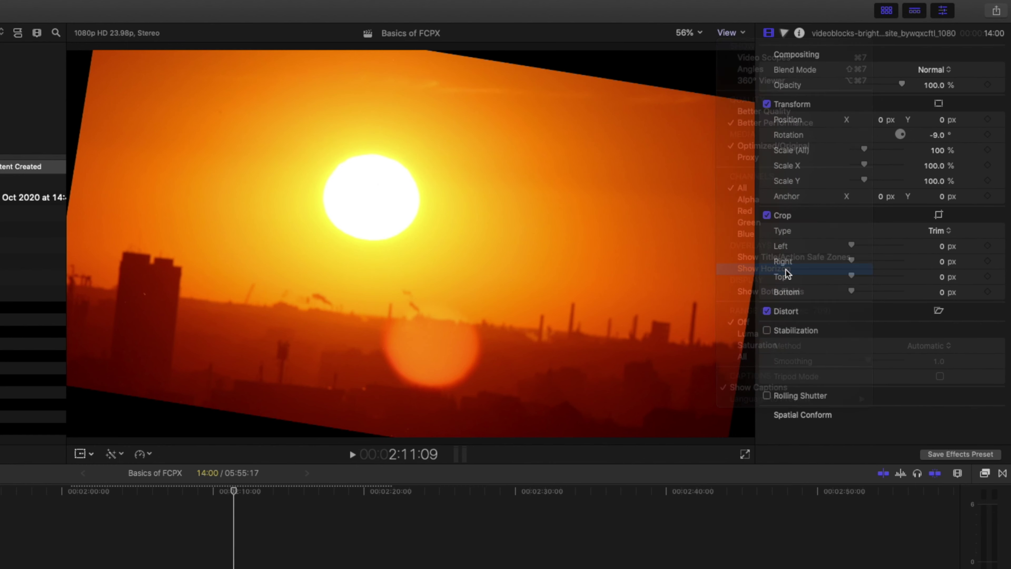
drag(939, 138, 945, 137)
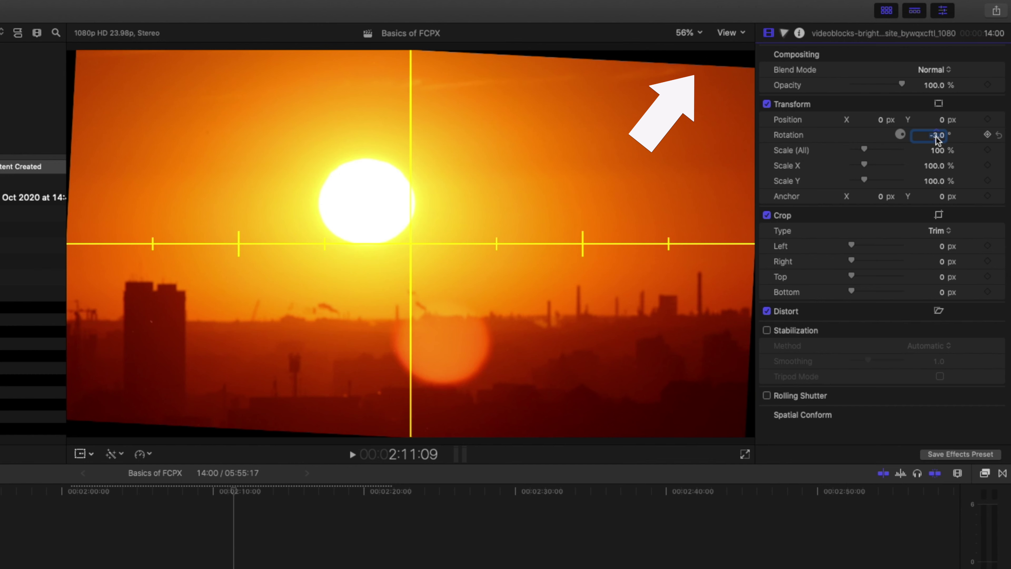
- Scale up the rotated sunset clip to push its black corners out of the frame
drag(937, 151, 940, 151)
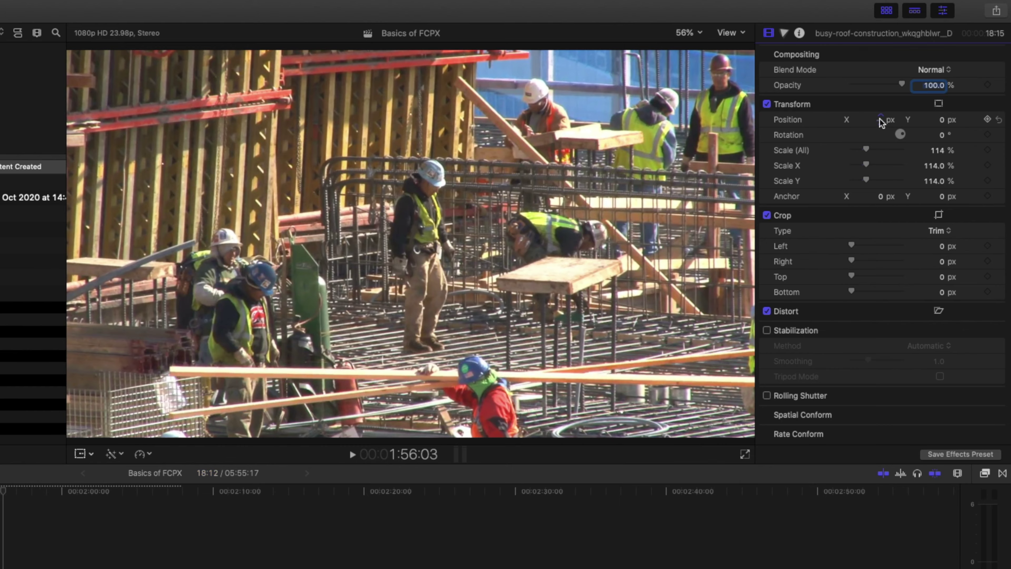
- Shift the busy-roof-construction clip's horizontal position and crop the edges of the sunset clip with the two architects
mouse_move(882, 123)
mouse_down()
mouse_move(864, 123)
mouse_move(874, 122)
mouse_up()
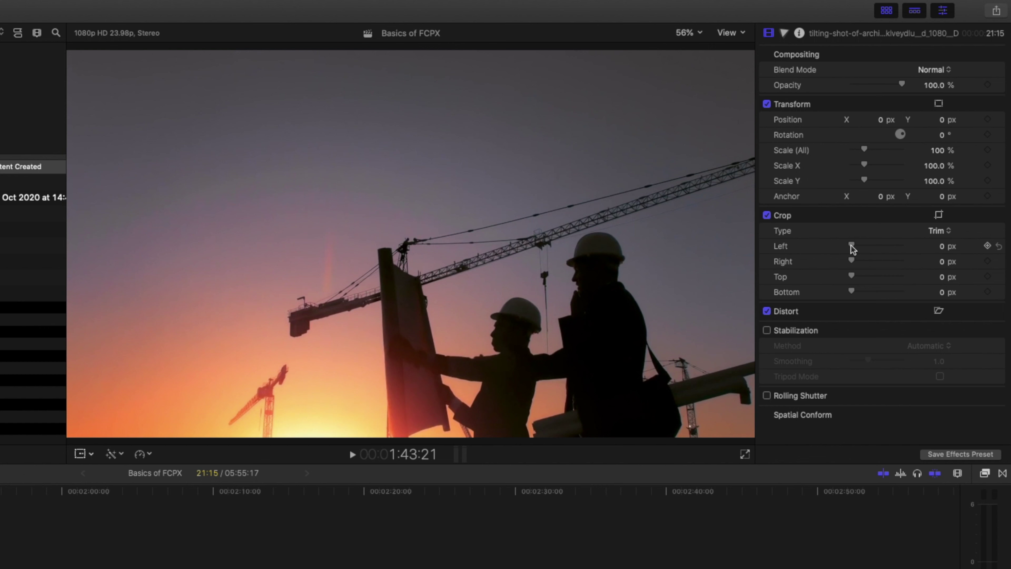
mouse_move(852, 249)
mouse_down()
mouse_move(868, 247)
mouse_move(866, 261)
mouse_up()
mouse_move(851, 277)
mouse_down()
mouse_move(861, 277)
mouse_move(856, 293)
mouse_up()
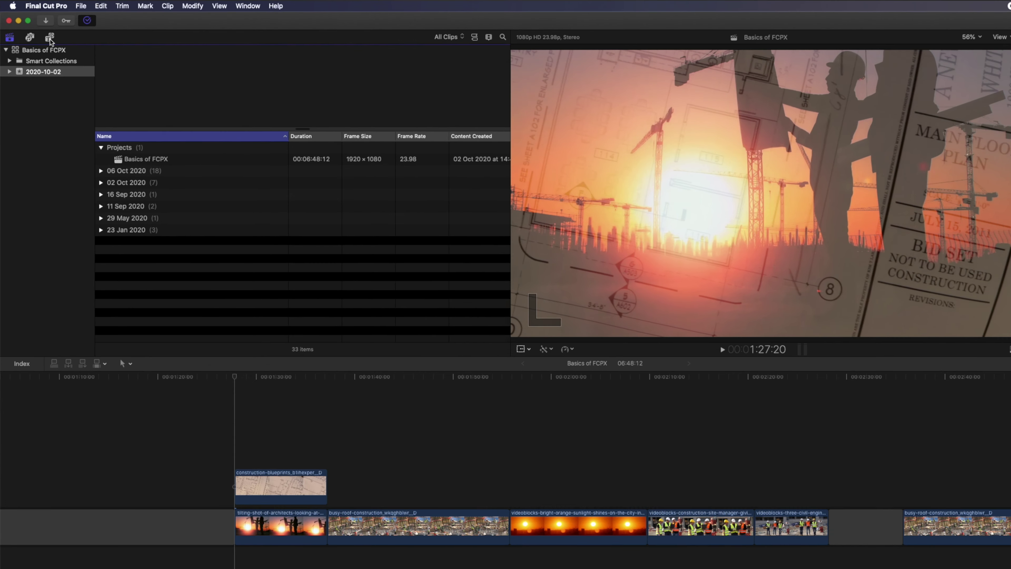
- Add a Basic Title from the Bumper/Opener titles above the construction-blueprints clip on the timeline
click(50, 39)
click(46, 153)
drag(213, 102, 280, 522)
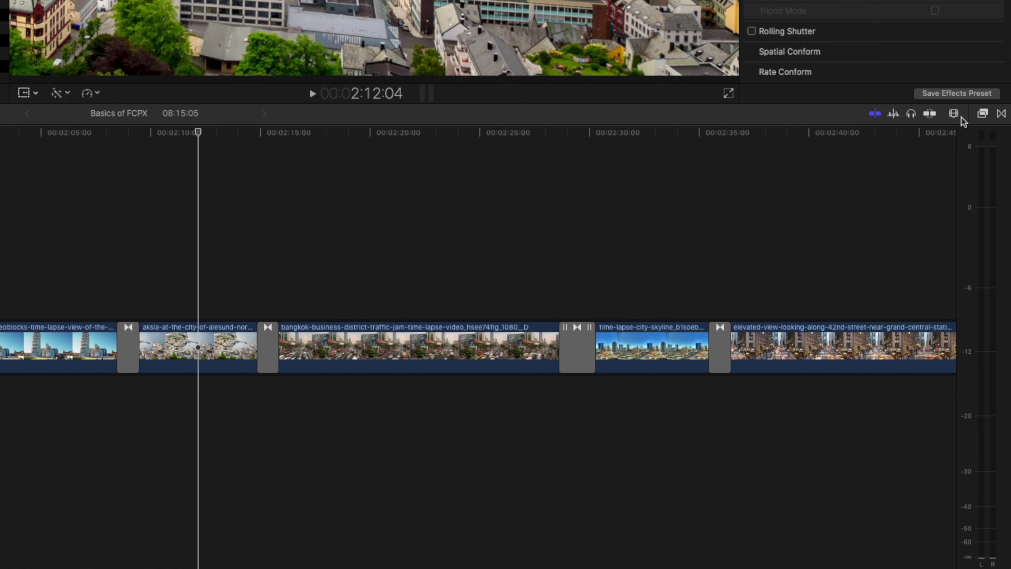
- Apply the Combat effect from the Looks category to the Leaning Tower of Pisa clip
click(983, 115)
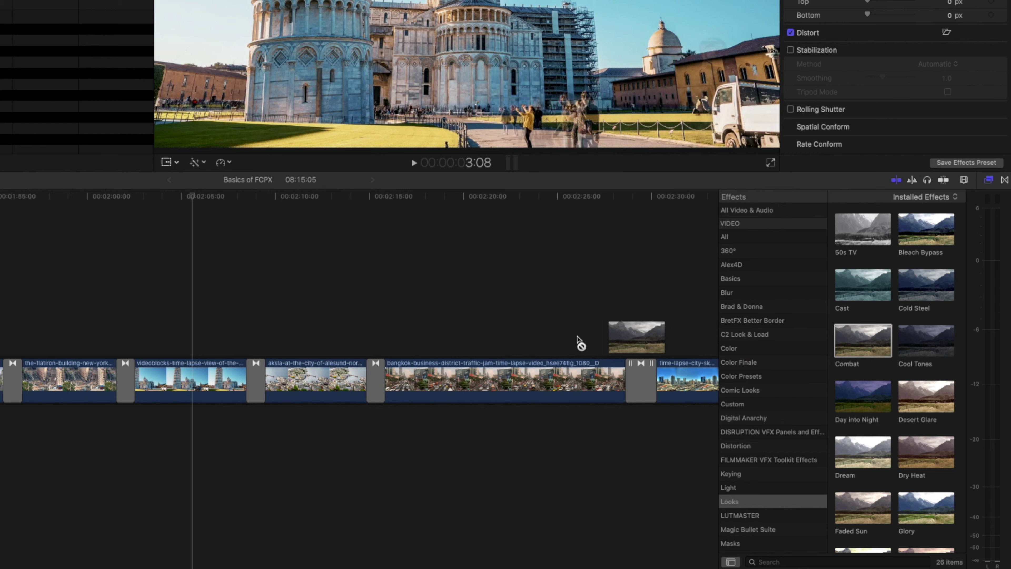
drag(578, 341, 160, 356)
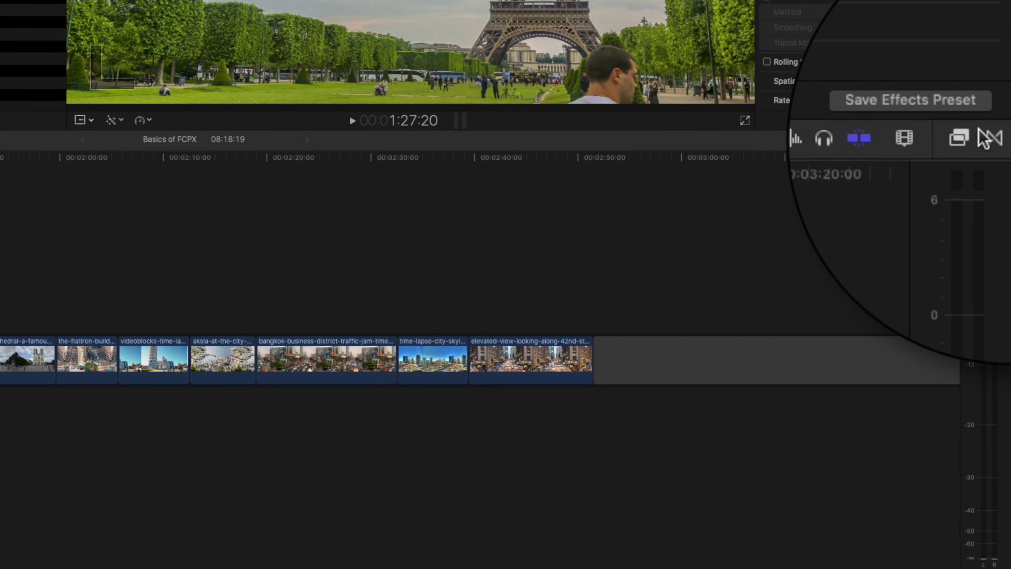
- Add the Bloom transition from the Lights category at the edit point between the Eiffel Tower clip and the following clip
click(1002, 139)
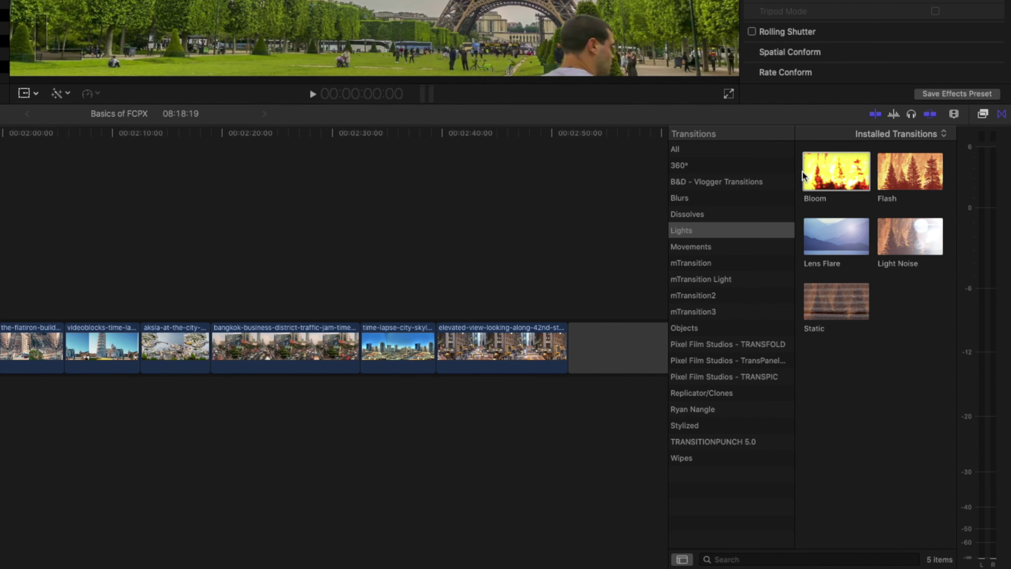
drag(310, 87, 147, 330)
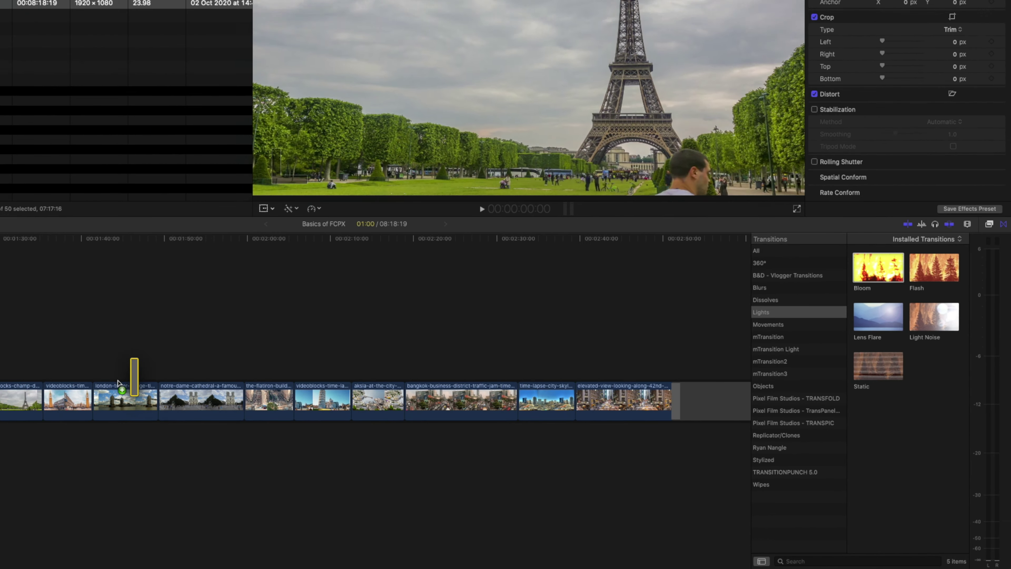
drag(118, 383, 47, 399)
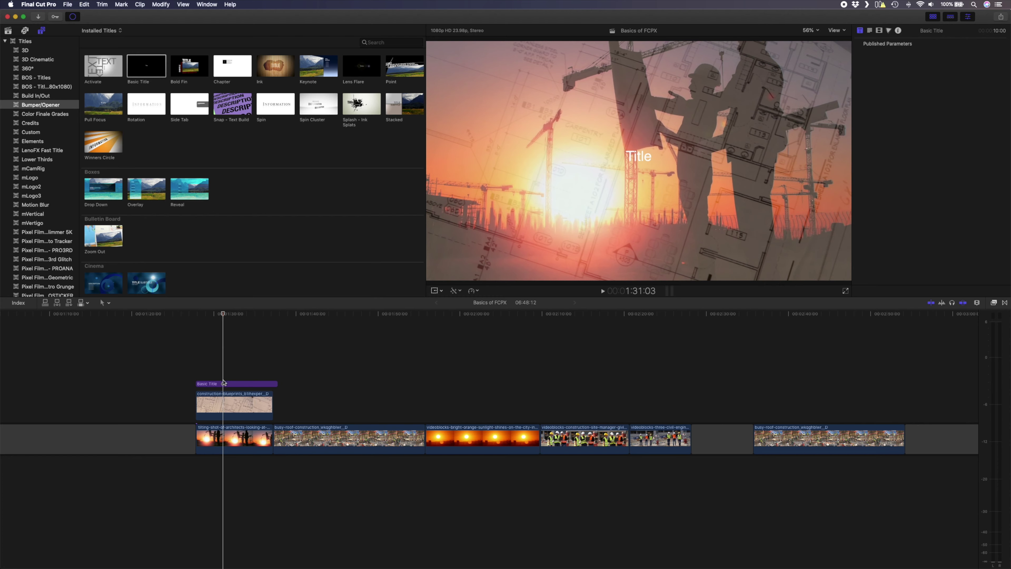
- Replace the placeholder text of the Basic Title over the construction clips and change its font
click(223, 384)
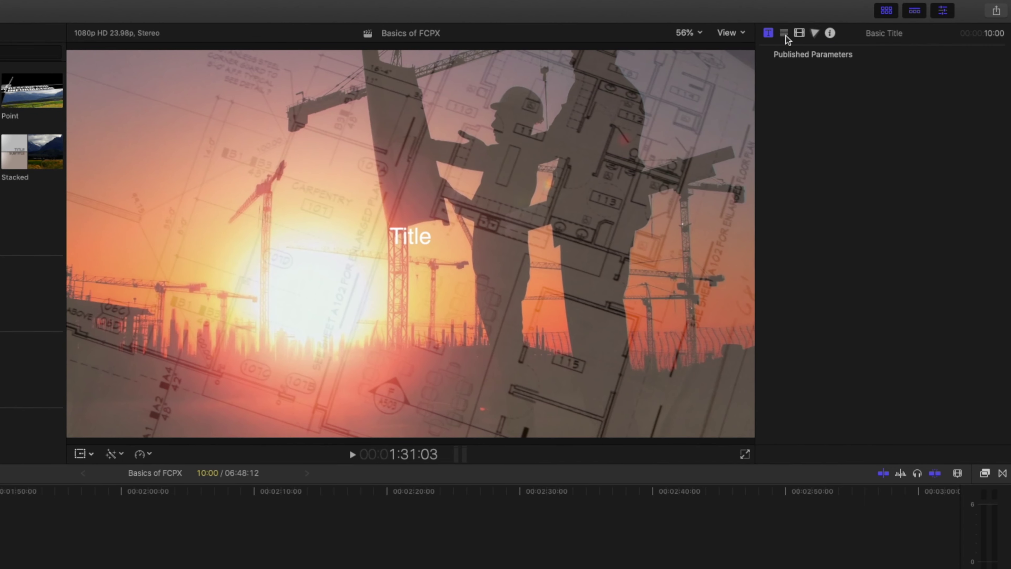
click(784, 33)
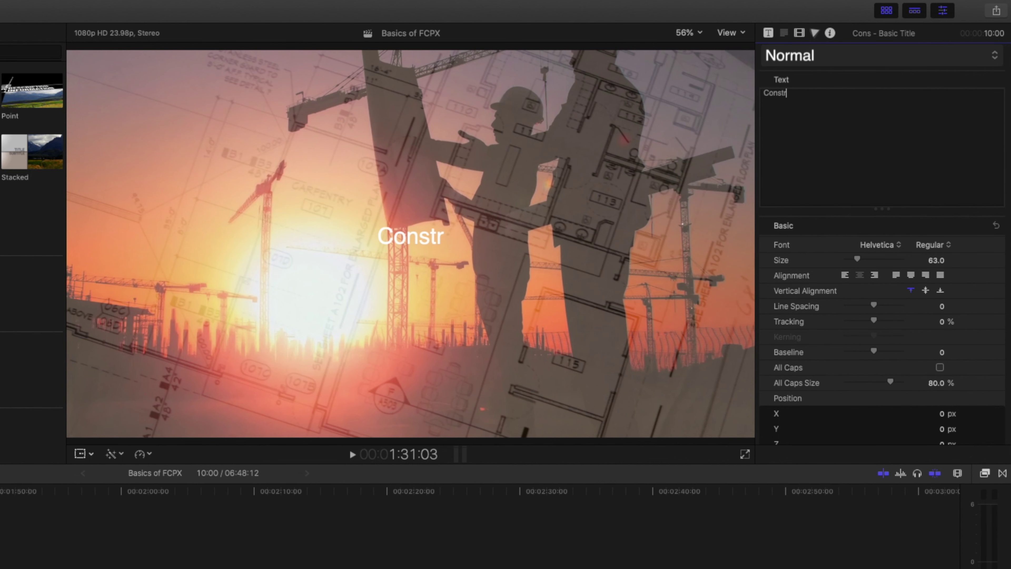
click(881, 236)
click(561, 66)
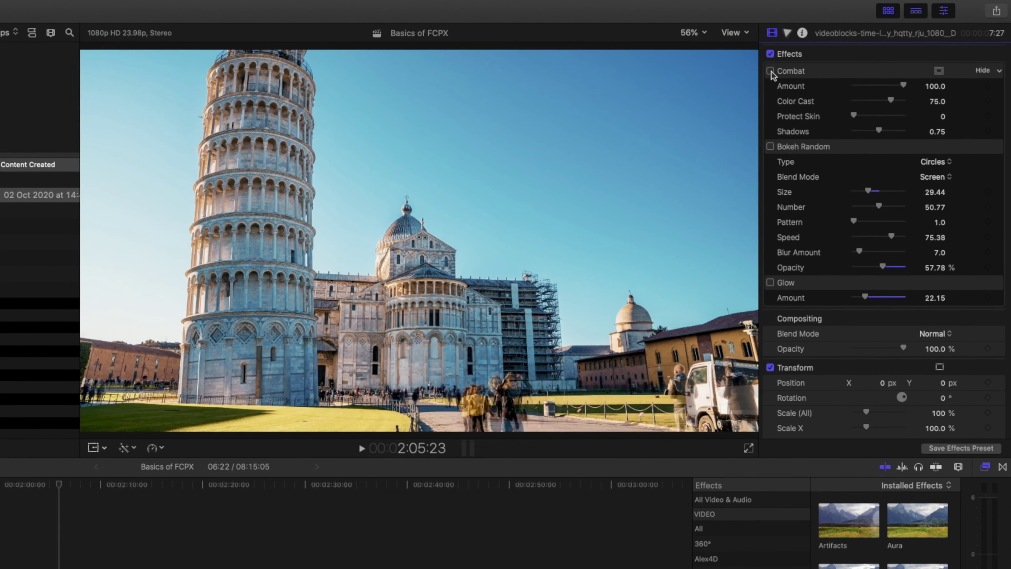
- Enable the Combat, Bokeh Random and Glow effects on the Leaning Tower of Pisa clip
click(771, 71)
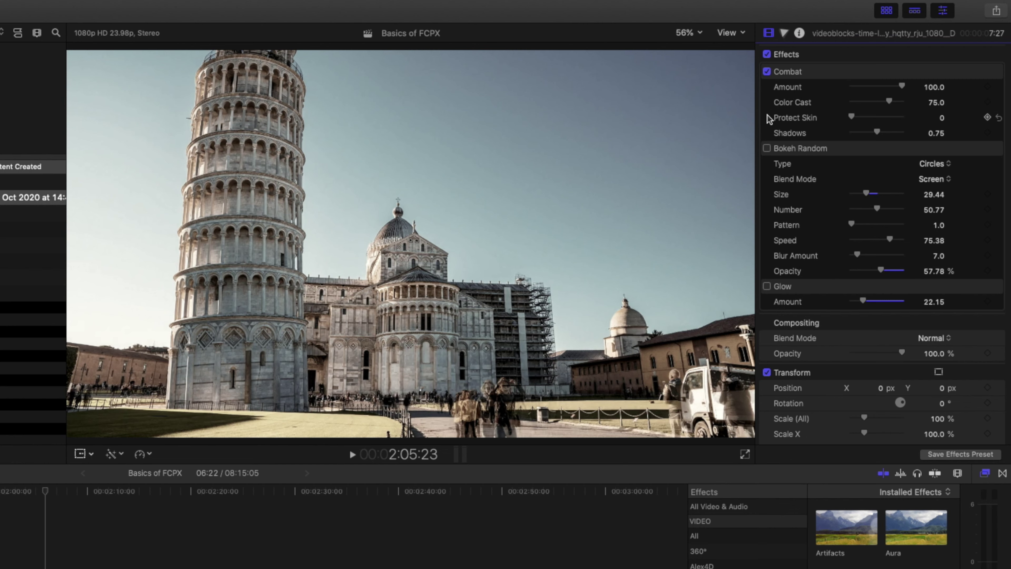
click(767, 149)
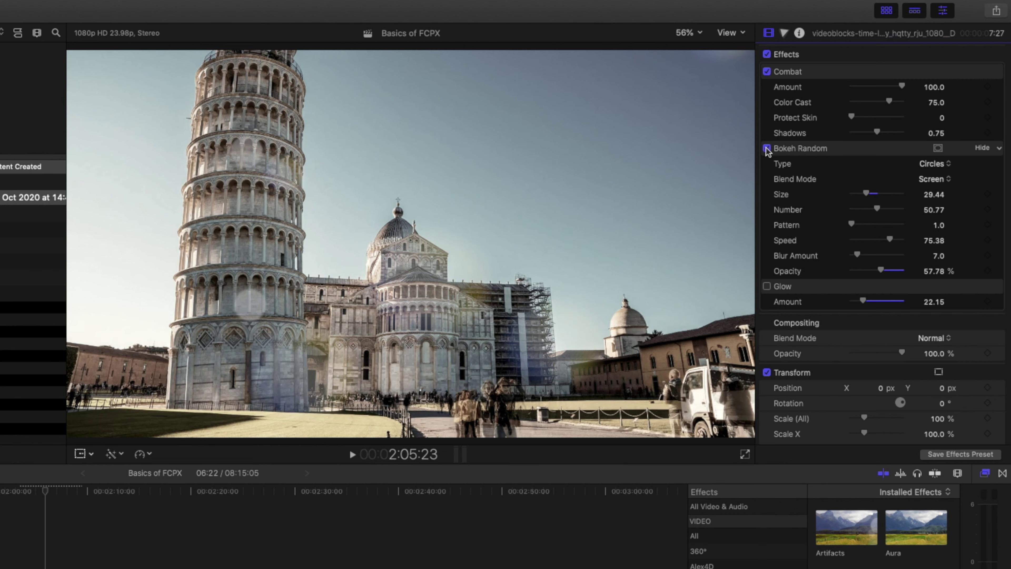
click(767, 287)
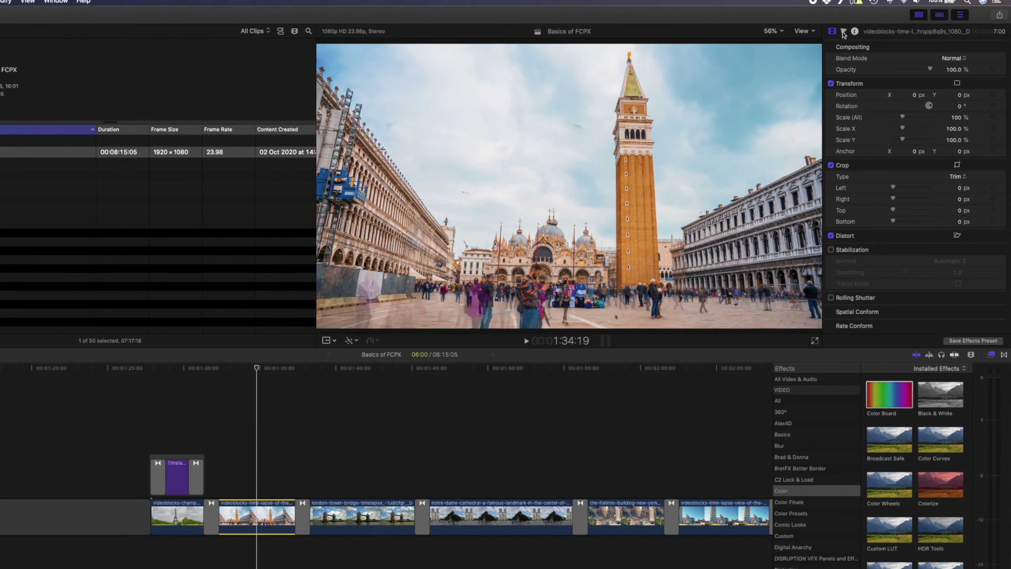
- Adjust the exposure of the Venice square time-lapse clip on the color board
click(870, 31)
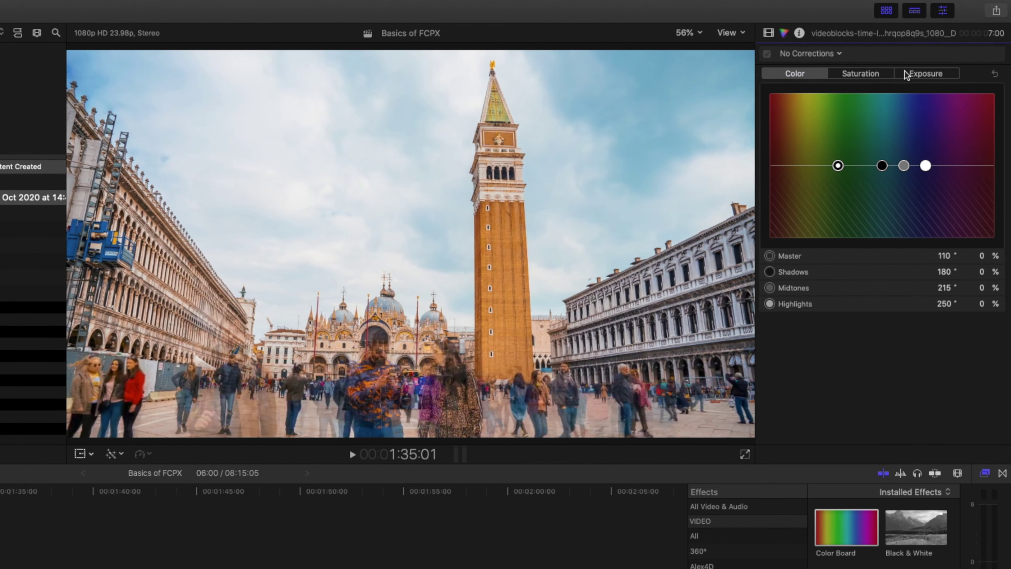
key(ctrl+super+e)
drag(777, 165, 777, 167)
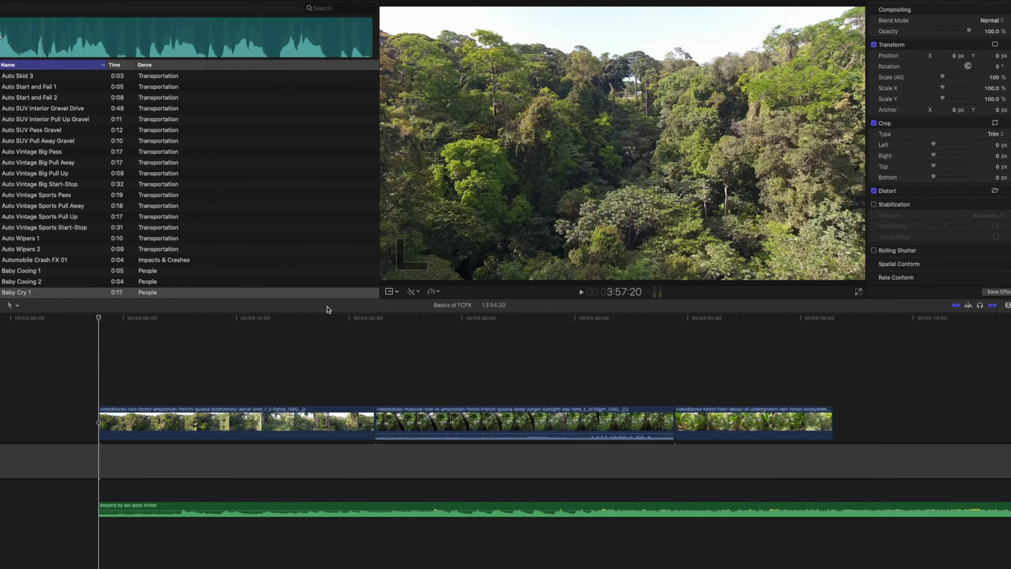
- Play the rainforest sequence with its music and adjust the music clip's volume level on the timeline
key(space)
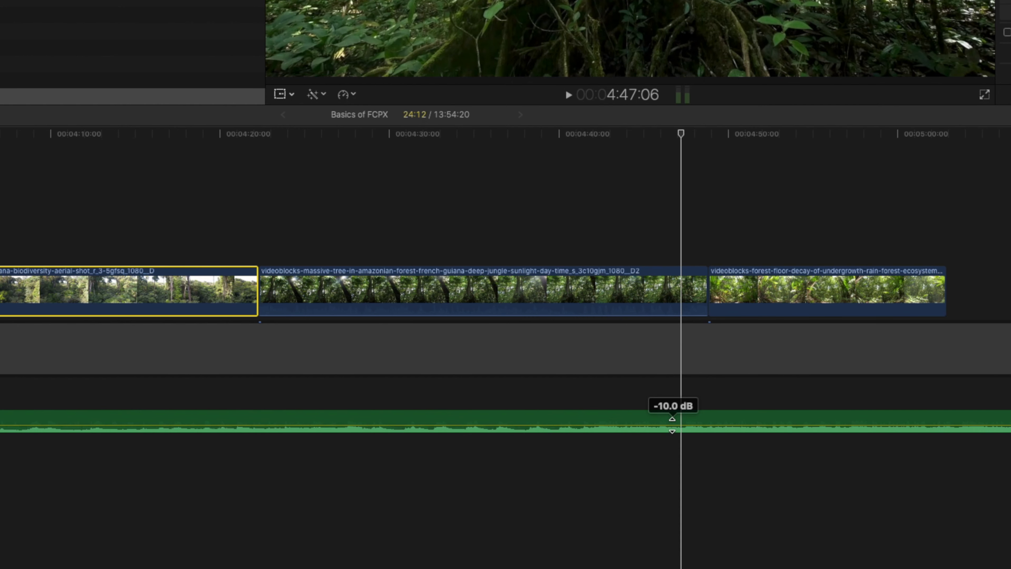
drag(672, 424, 673, 422)
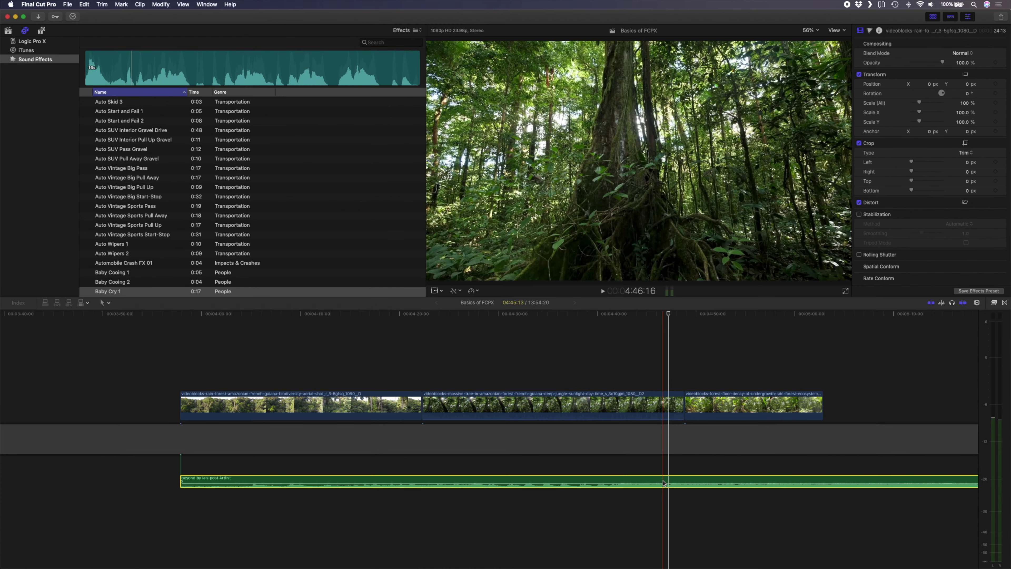
click(664, 483)
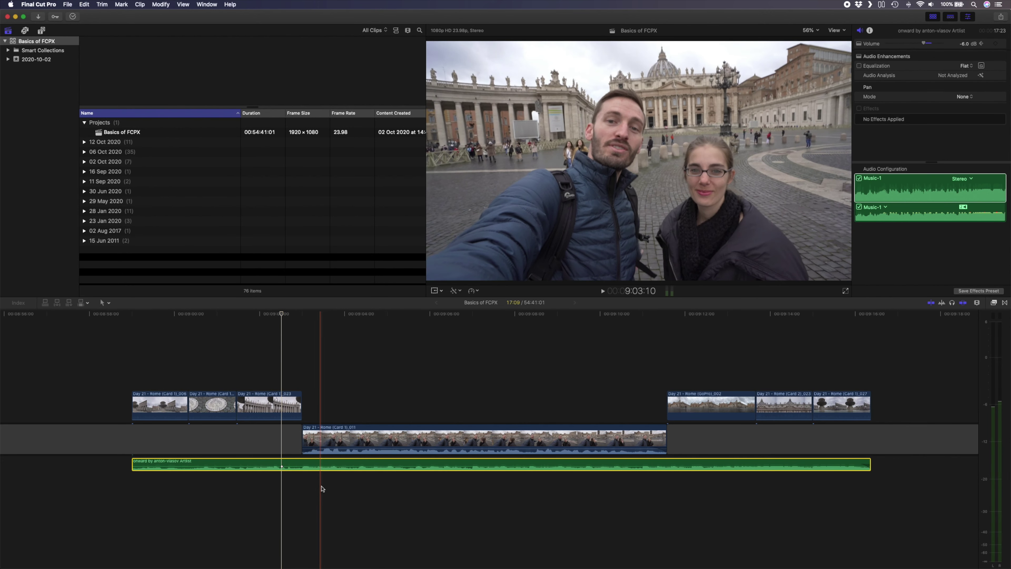
- Add a volume keyframe to the music clip just after the talking clip begins and lower the volume there to about -20 dB
click(328, 488)
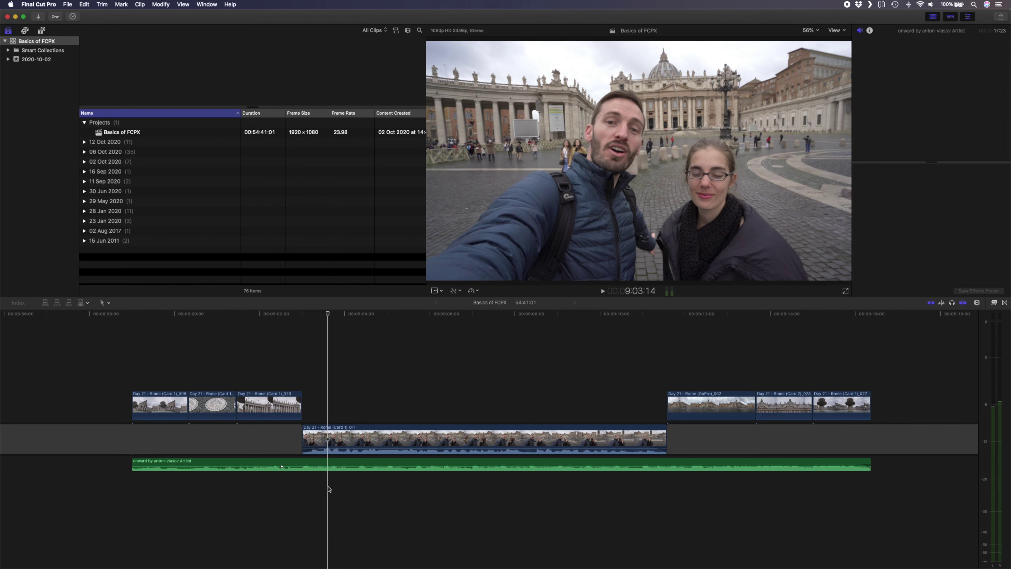
click(332, 466)
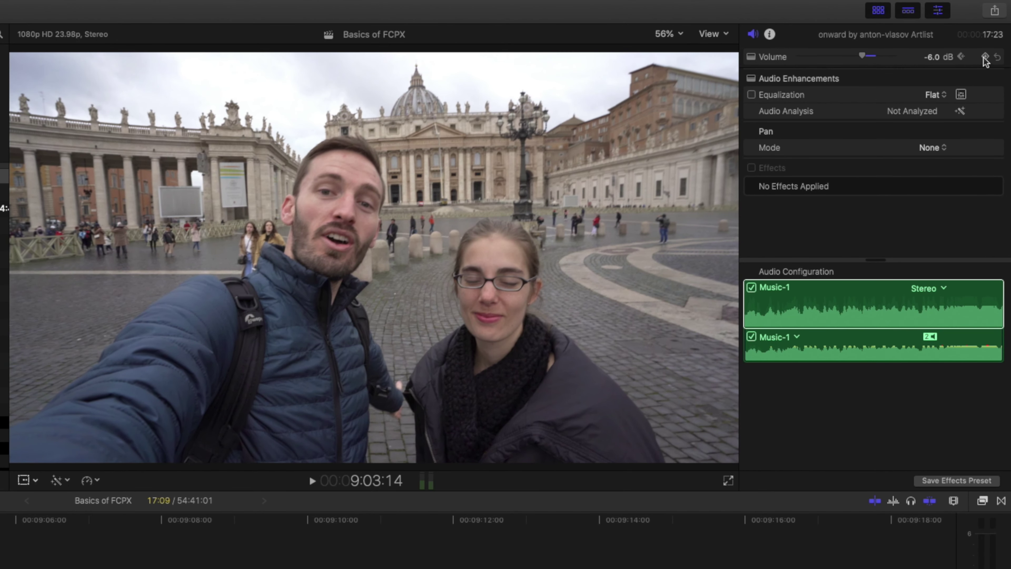
drag(870, 57, 842, 59)
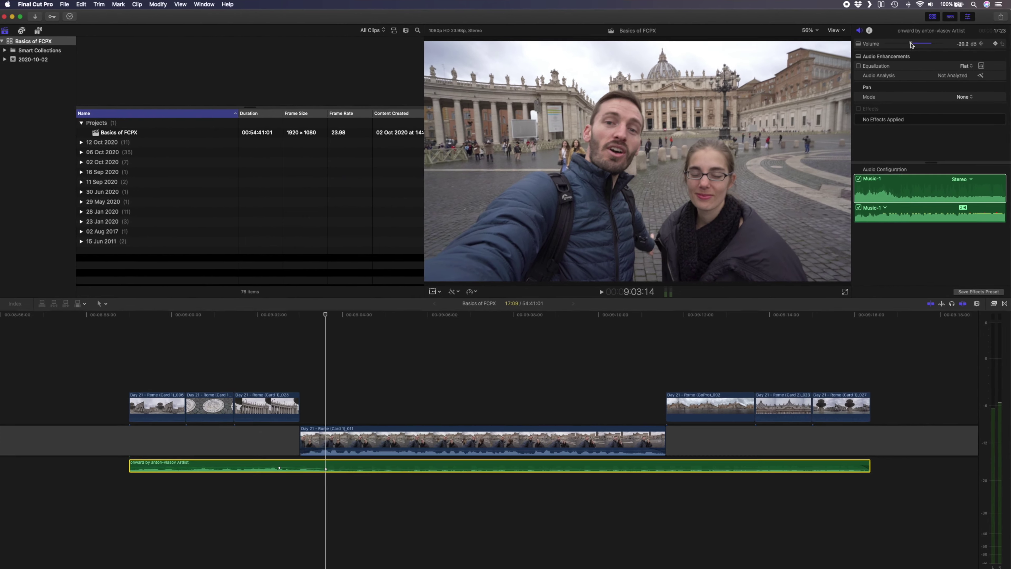
drag(911, 45, 911, 45)
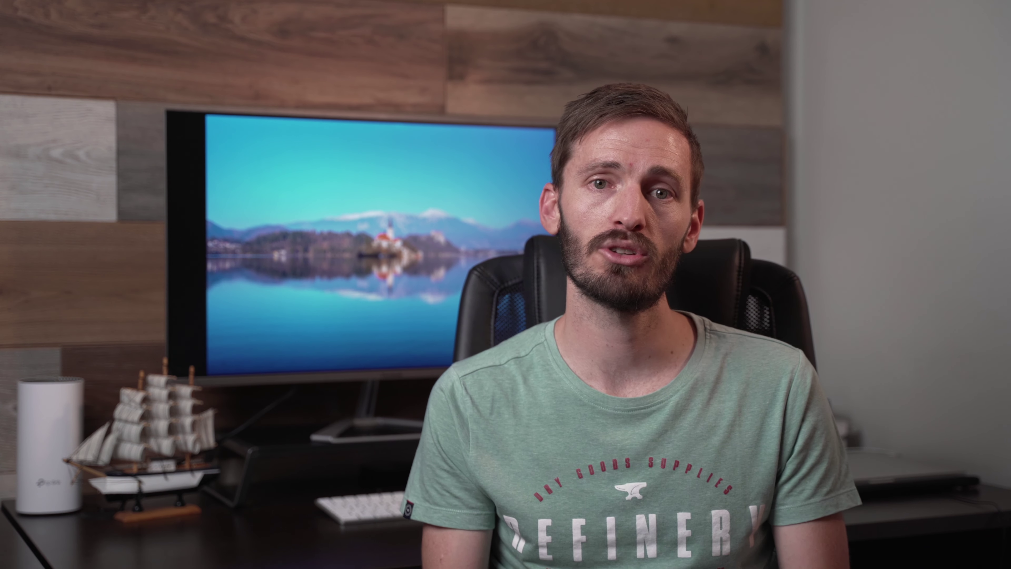
key(space)
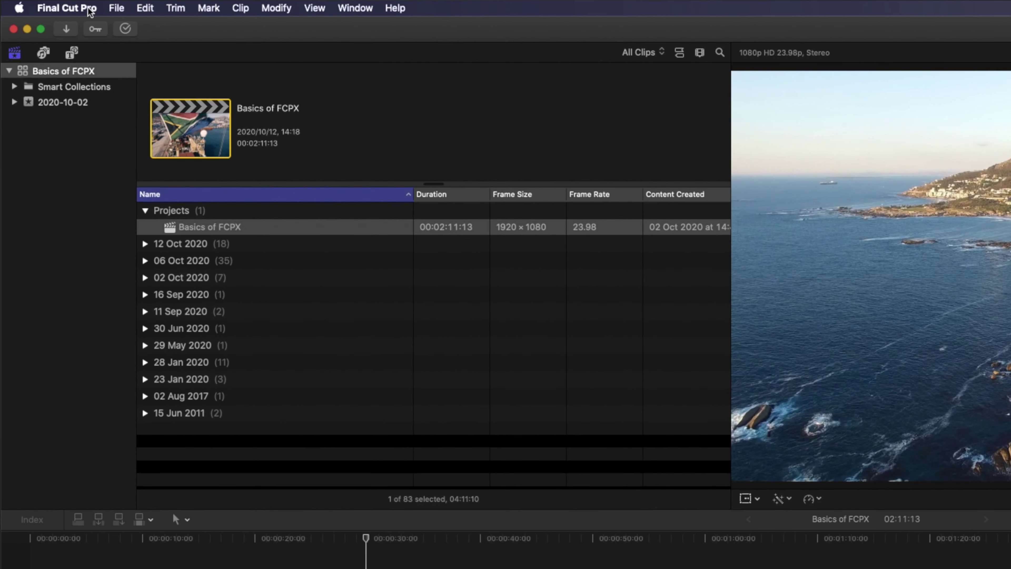
- Configure the Master File destination in the preferences with the Video and Audio format and the H.264 video codec
click(89, 10)
click(121, 44)
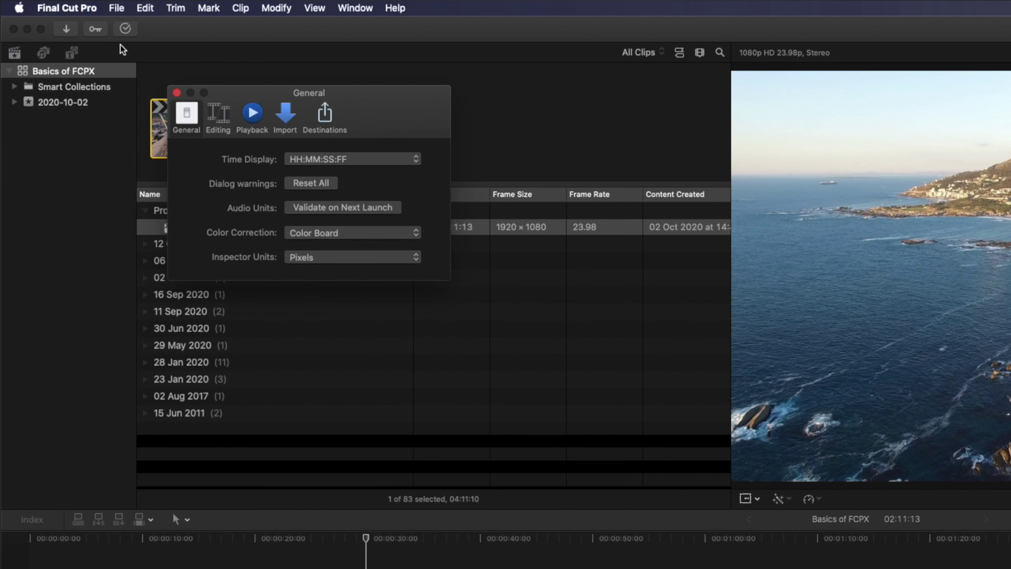
click(325, 115)
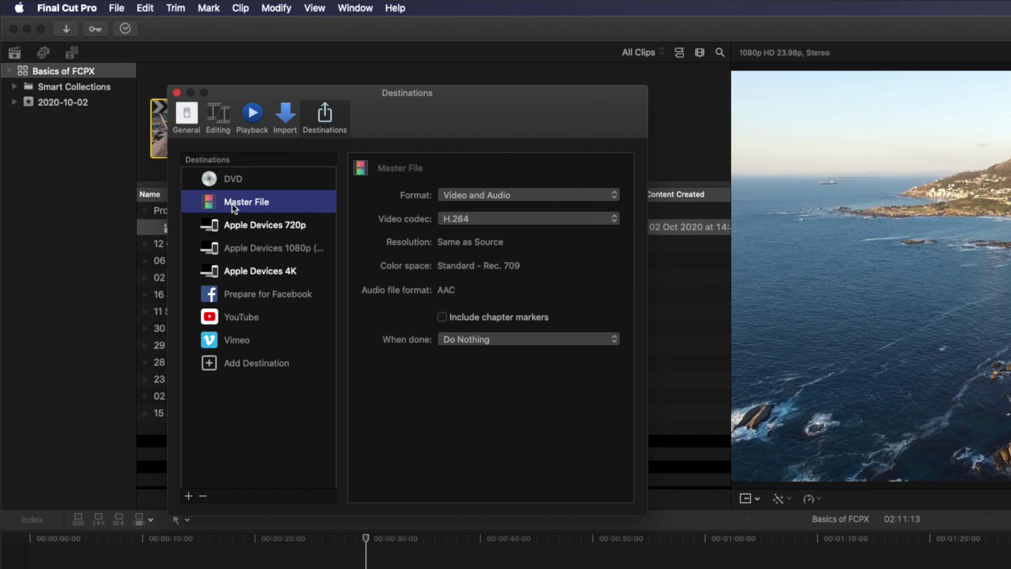
click(476, 200)
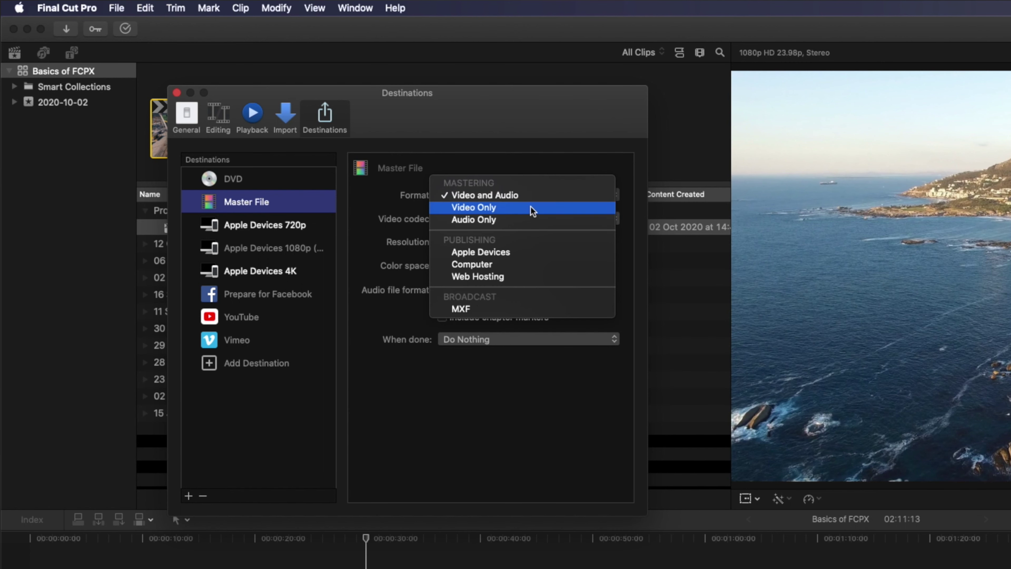
click(540, 197)
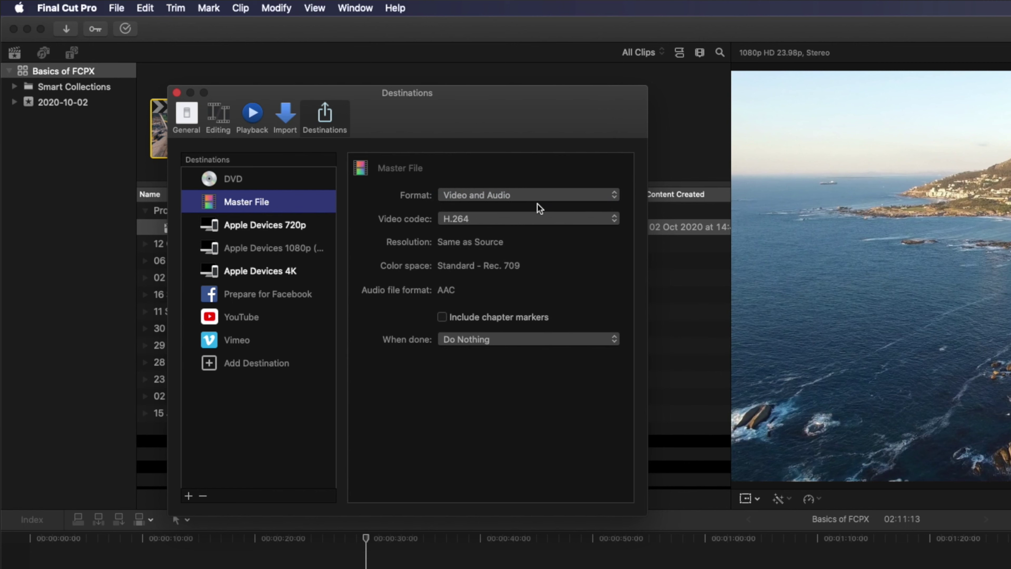
click(537, 215)
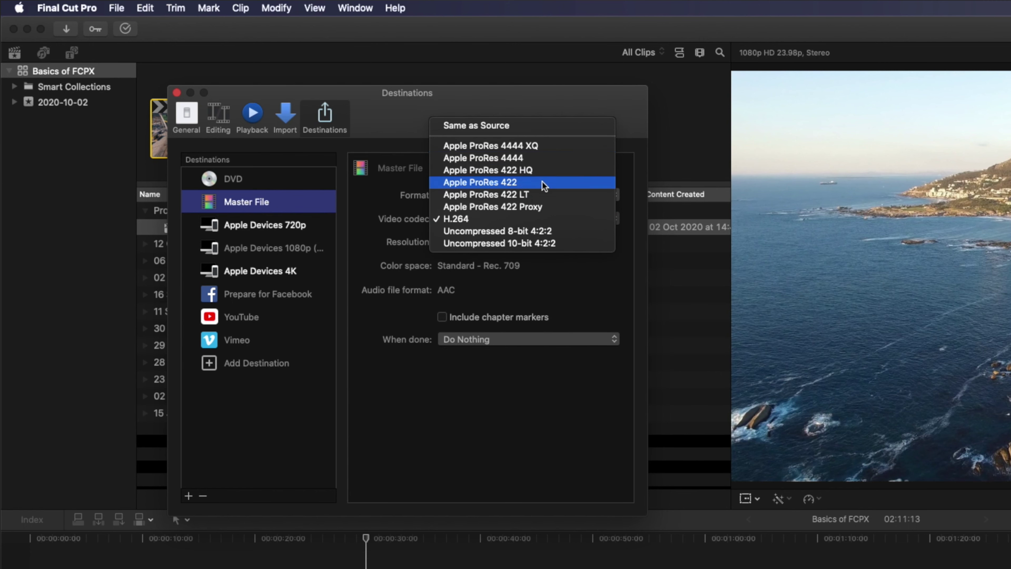
click(542, 217)
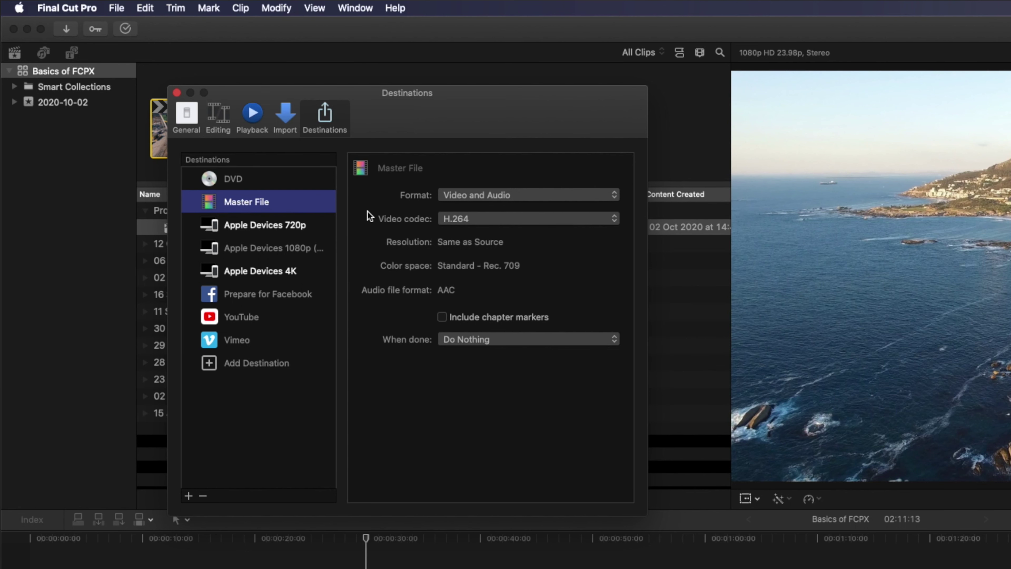
- Make Master File the default export destination and close the preferences
right_click(308, 210)
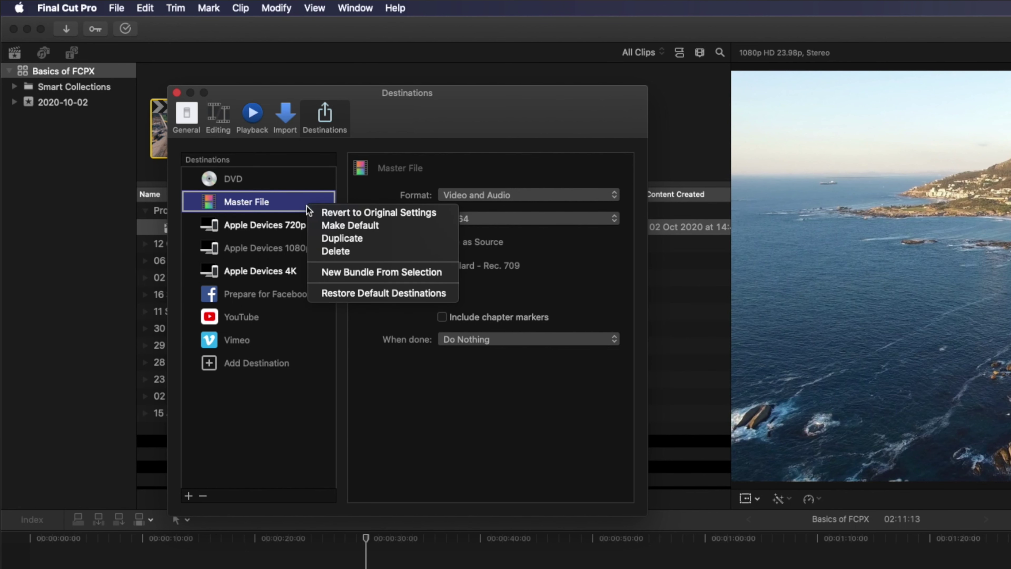
click(405, 225)
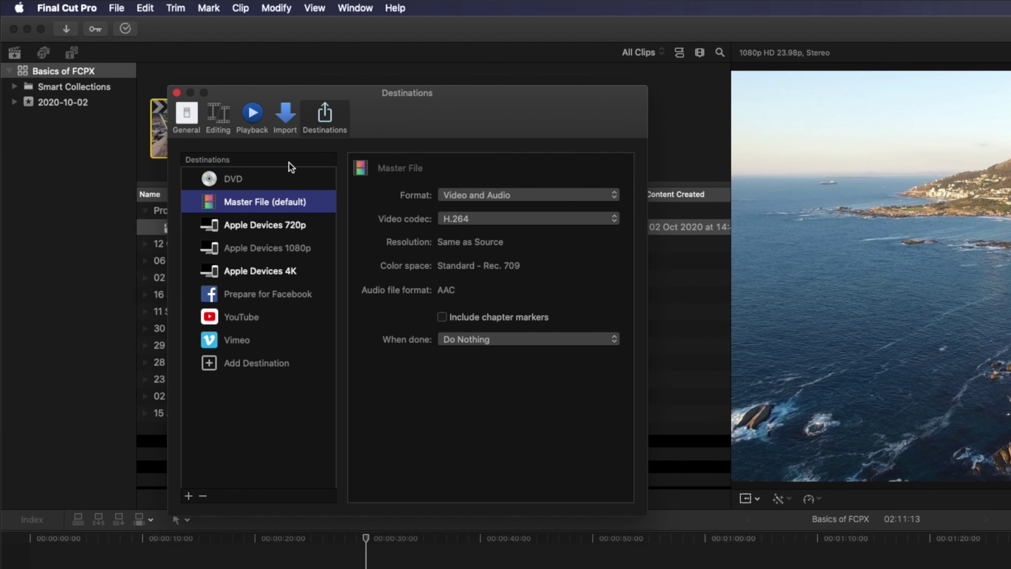
click(176, 93)
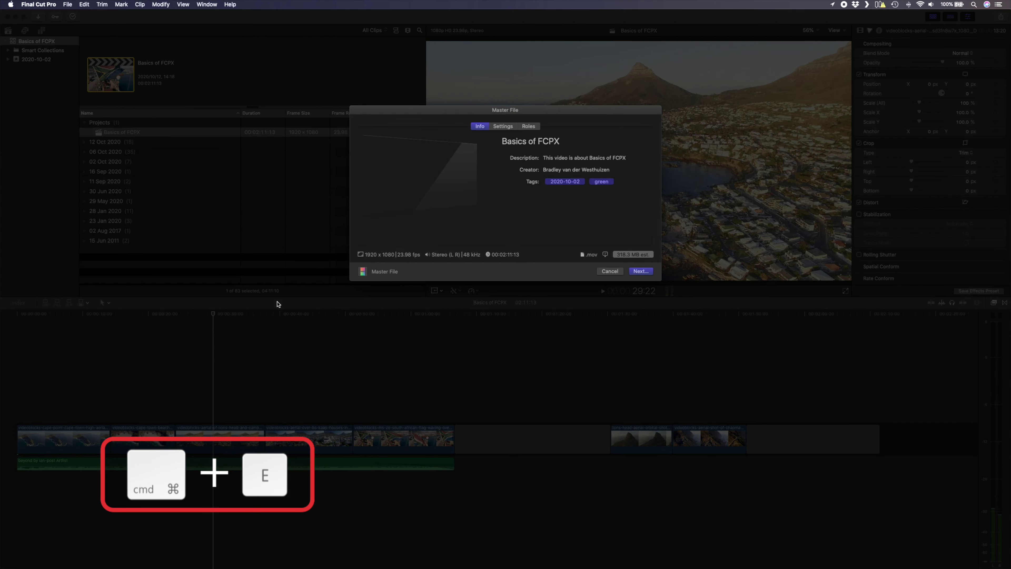
- Check the Master File export settings of the Basics of FCPX project and save the exported video file
click(503, 126)
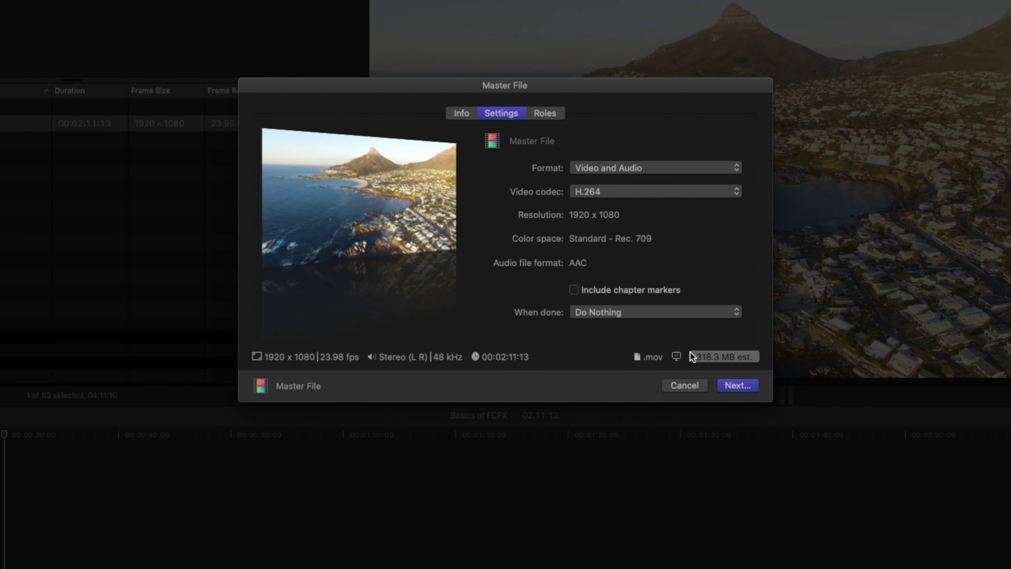
click(730, 386)
click(847, 450)
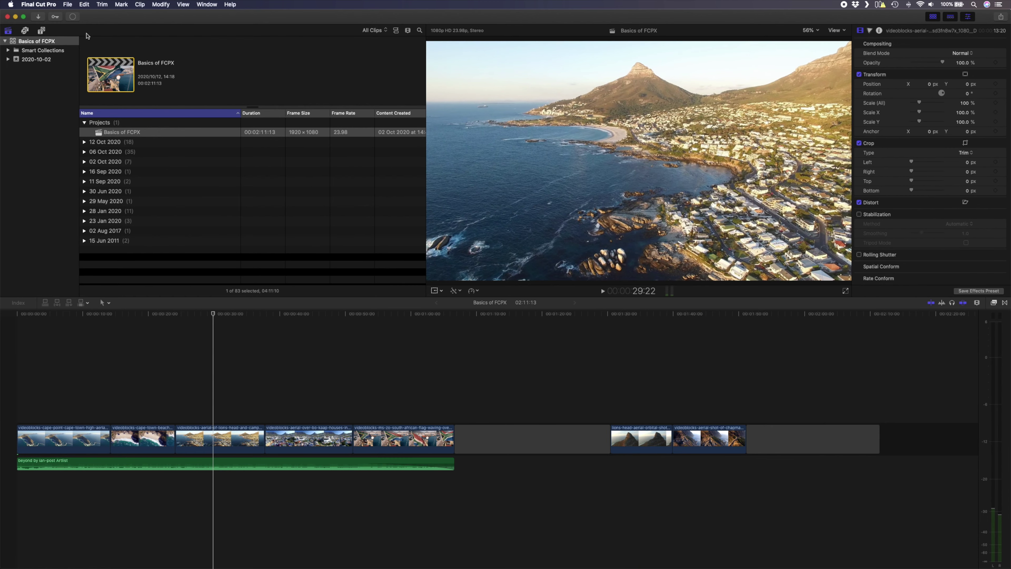
- Open the background tasks list and inspect the EuroTrip Vlogs library's file size in Finder
key(super+9)
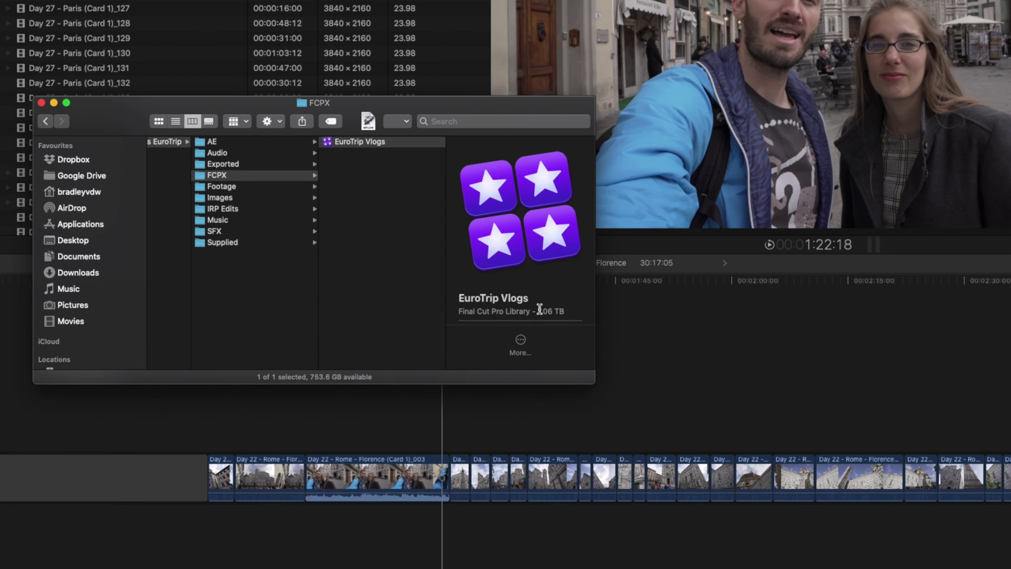
drag(457, 333, 474, 334)
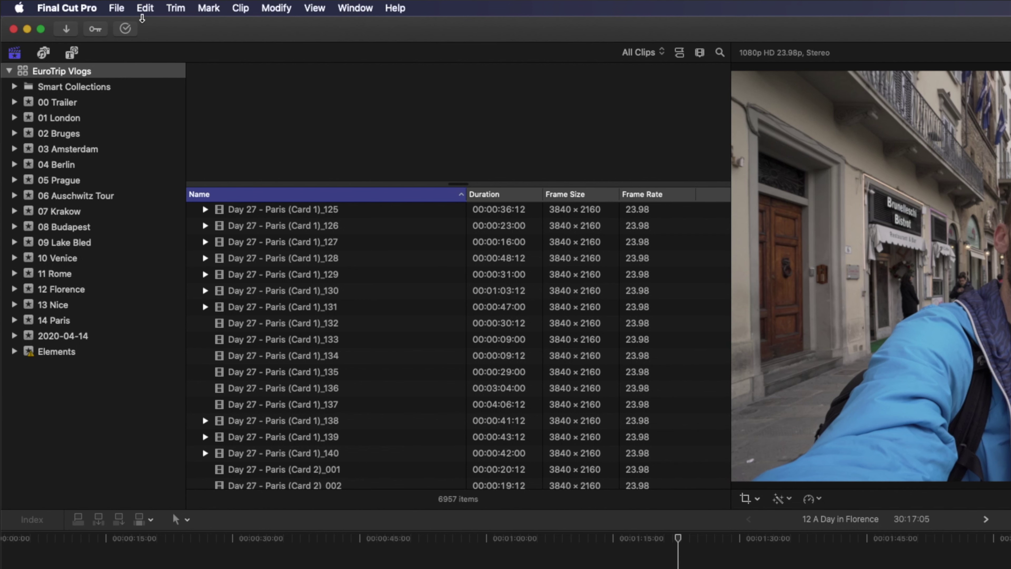
- Delete the EuroTrip Vlogs library's generated render files and optimized media, and check the library's file size in Finder
click(117, 8)
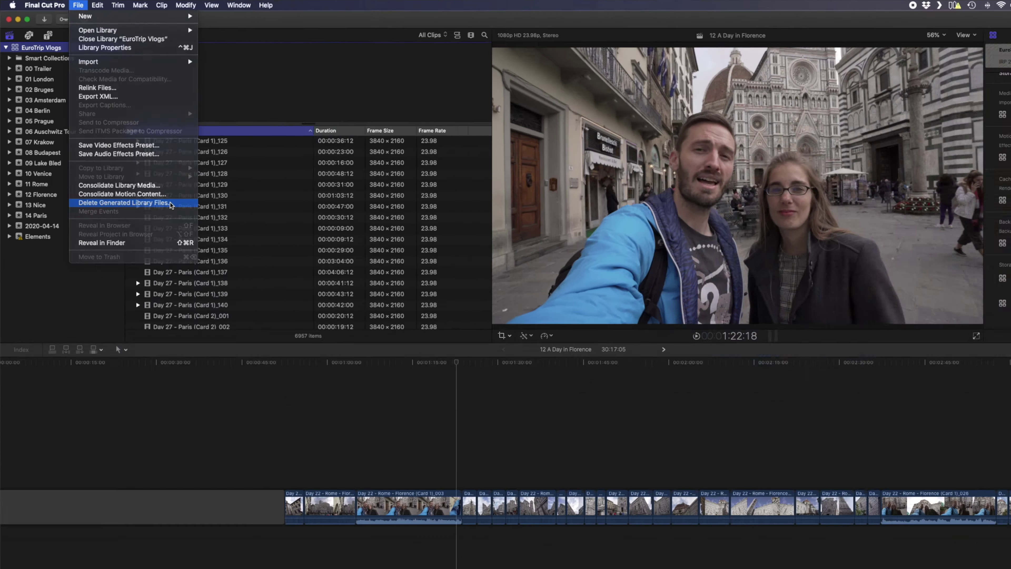
click(170, 201)
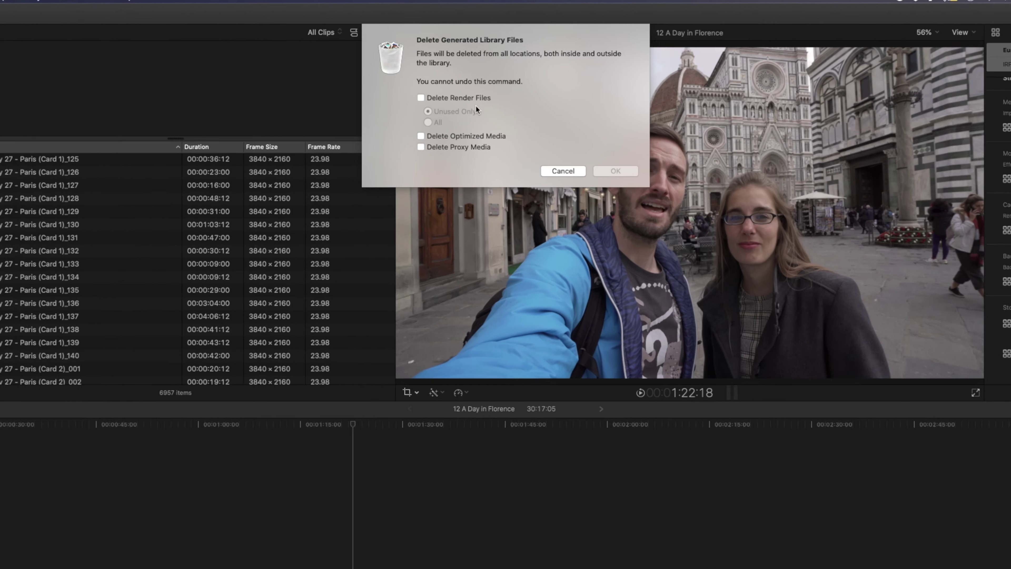
click(477, 78)
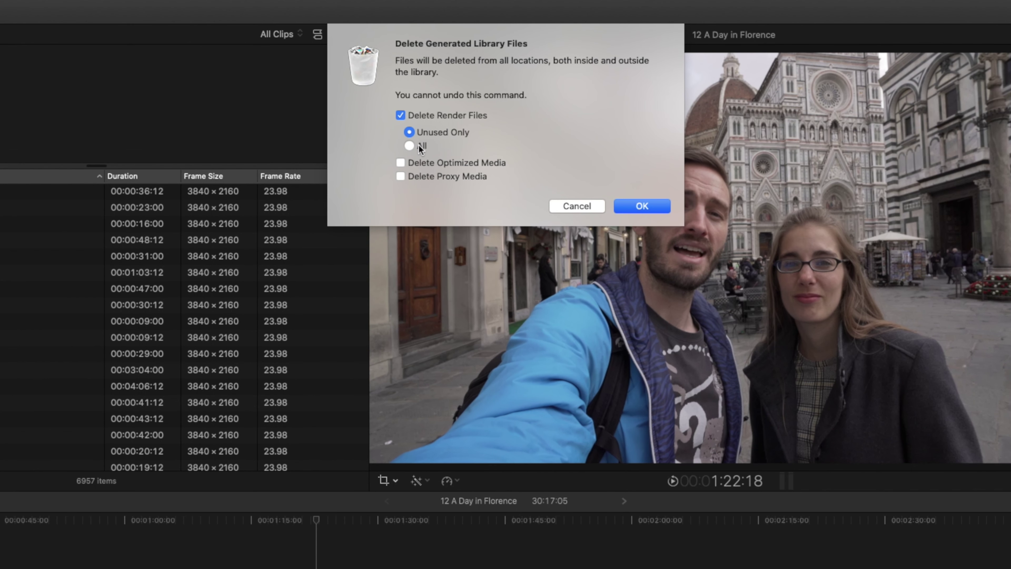
click(401, 163)
click(642, 207)
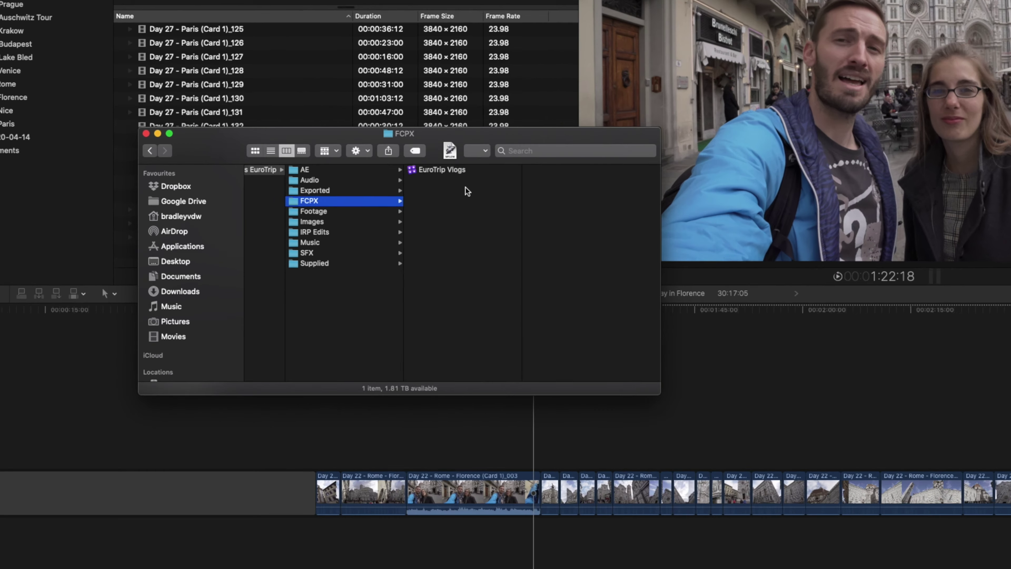
click(460, 172)
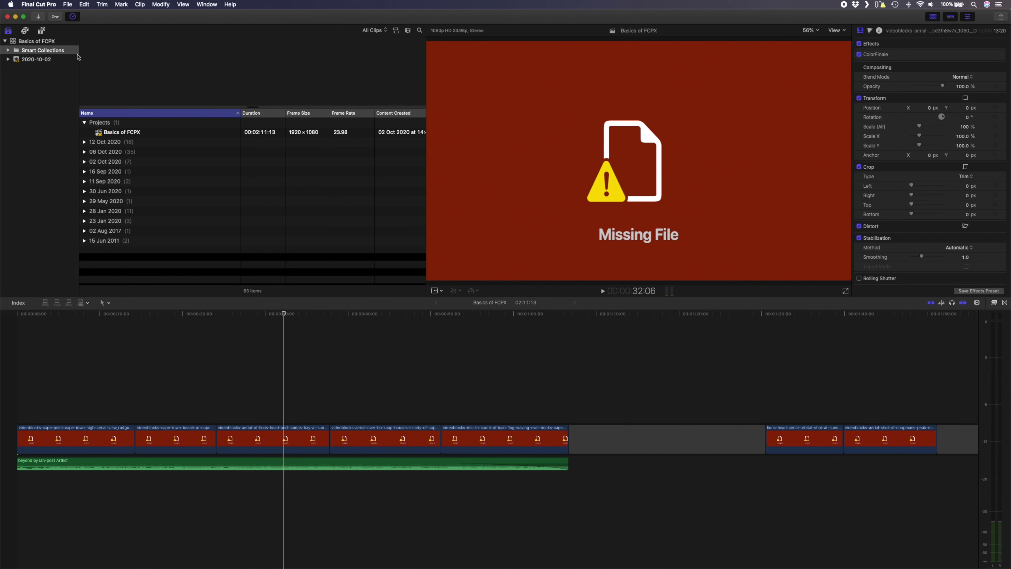
- Relink only the missing media of the 2020-10-02 event, locating all the files from the Movies folder
click(78, 59)
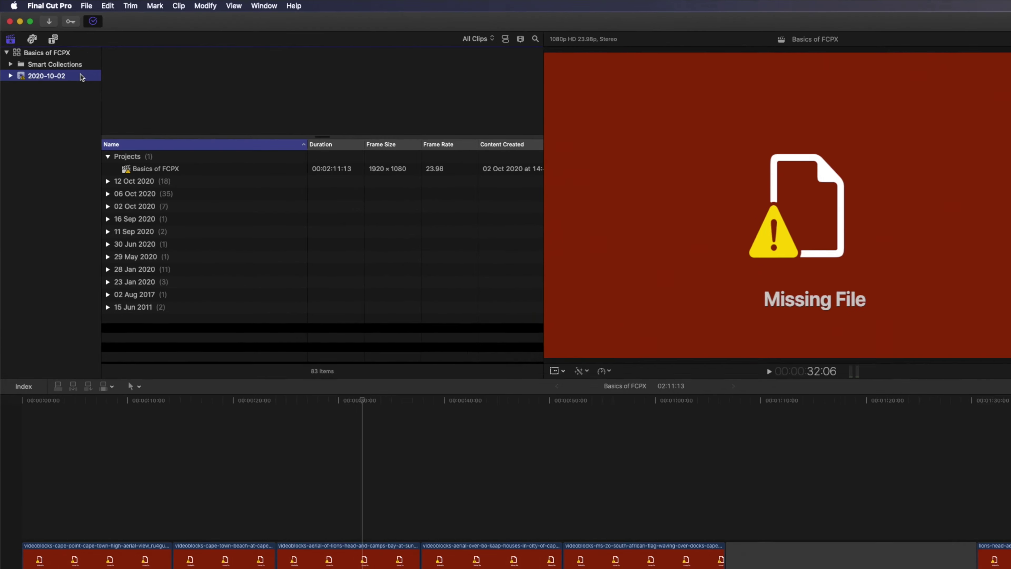
click(67, 5)
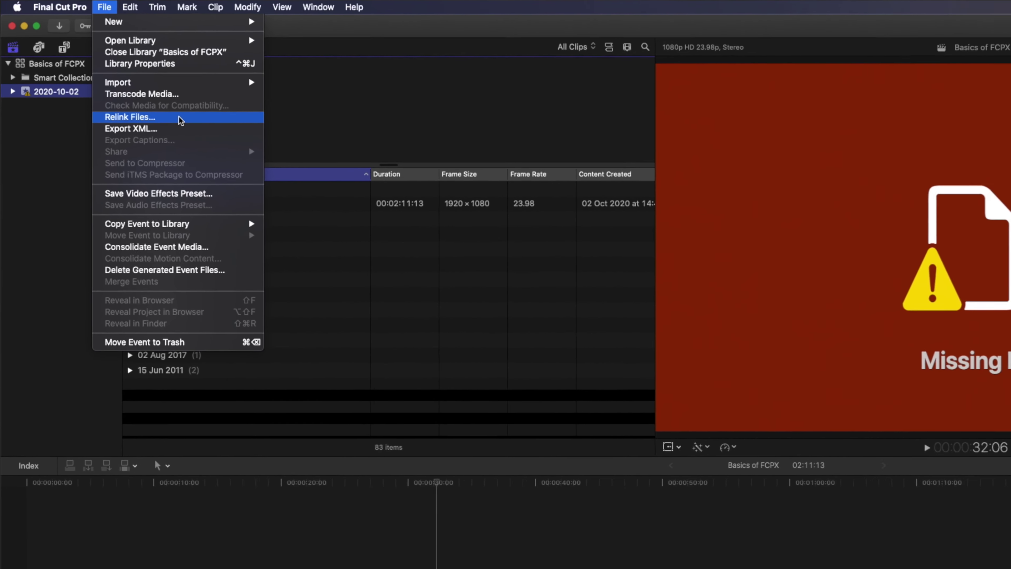
click(180, 119)
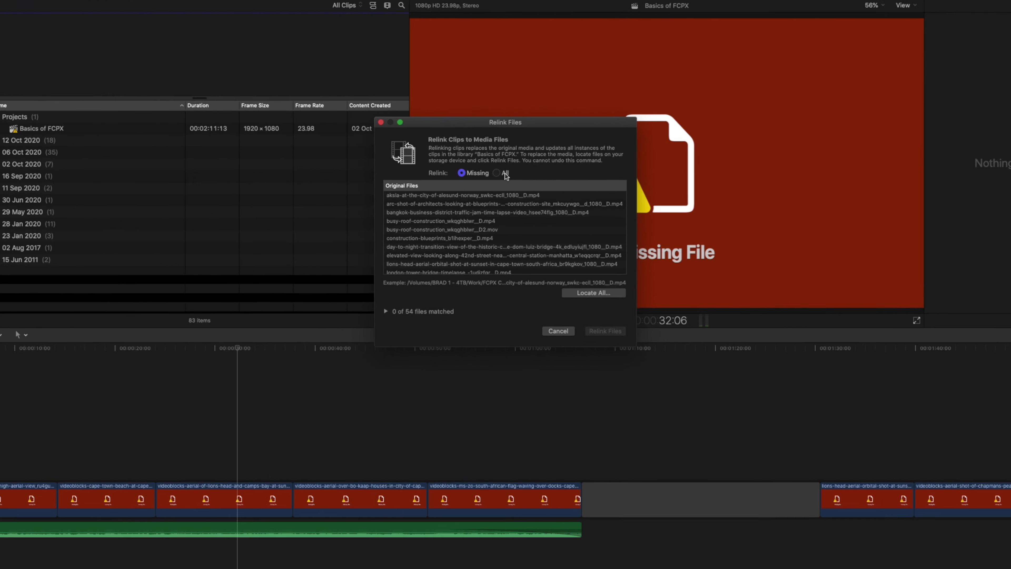
click(498, 168)
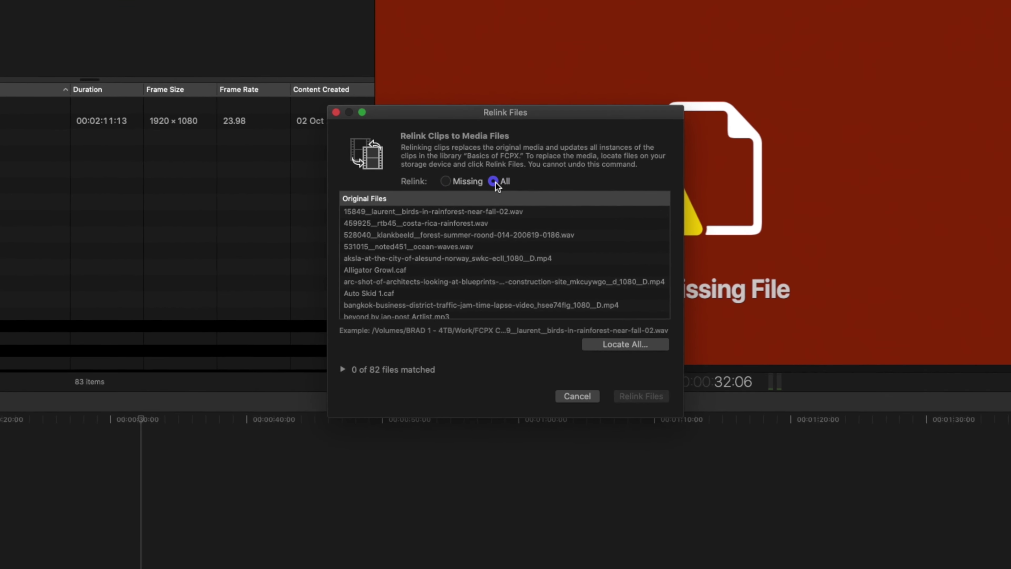
click(443, 183)
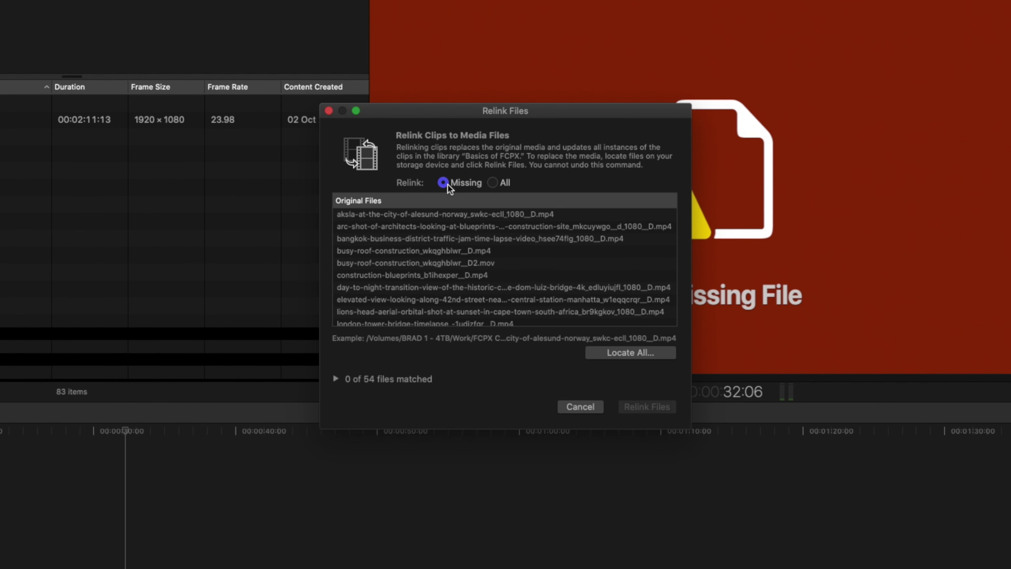
click(639, 355)
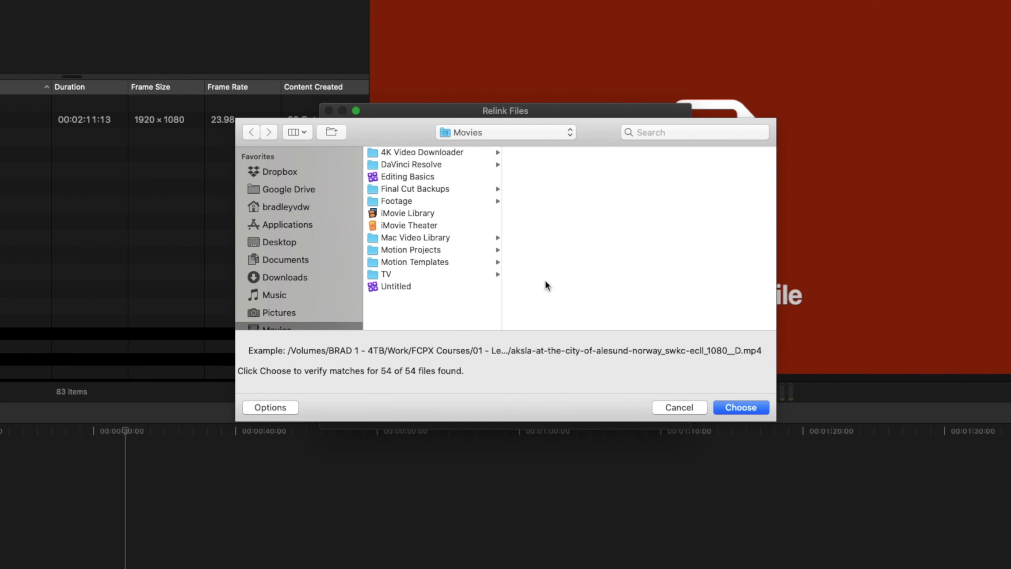
click(729, 409)
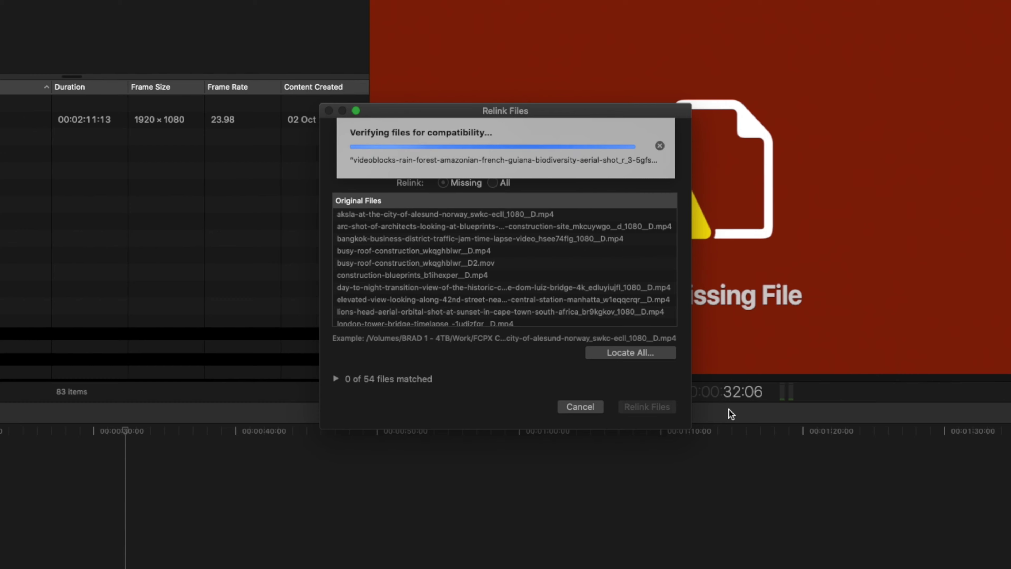